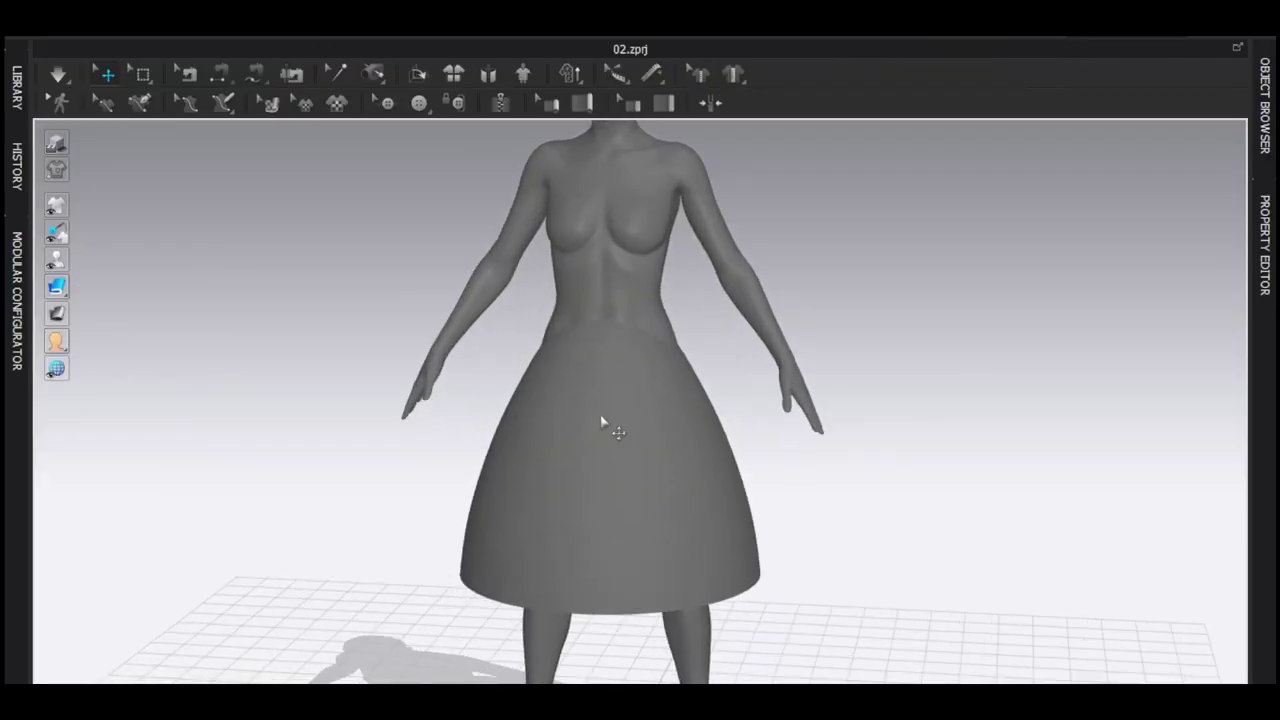
Step: Examine the bell-shaped skirt form on the avatar from several angles
{"action": "left_click", "coordinate": [606, 423]}
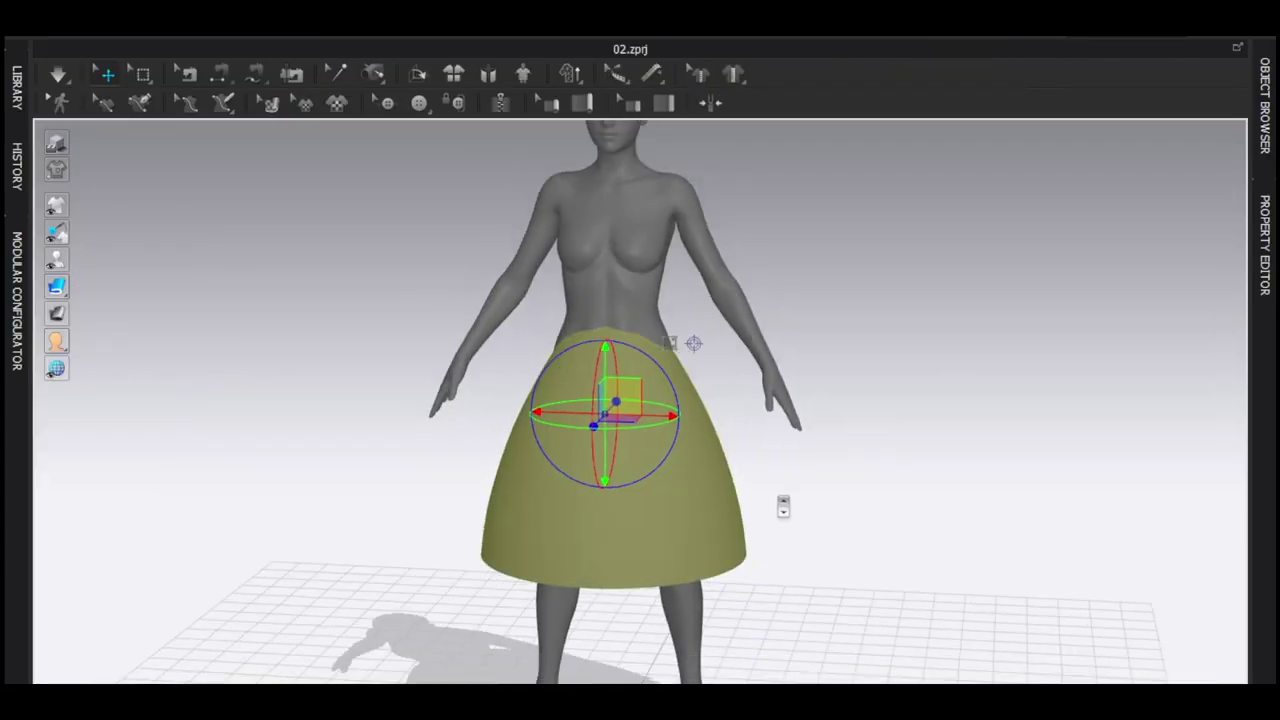
{"action": "right_click_drag", "start_coordinate": [707, 510], "coordinate": [814, 471]}
{"action": "left_click", "coordinate": [678, 458]}
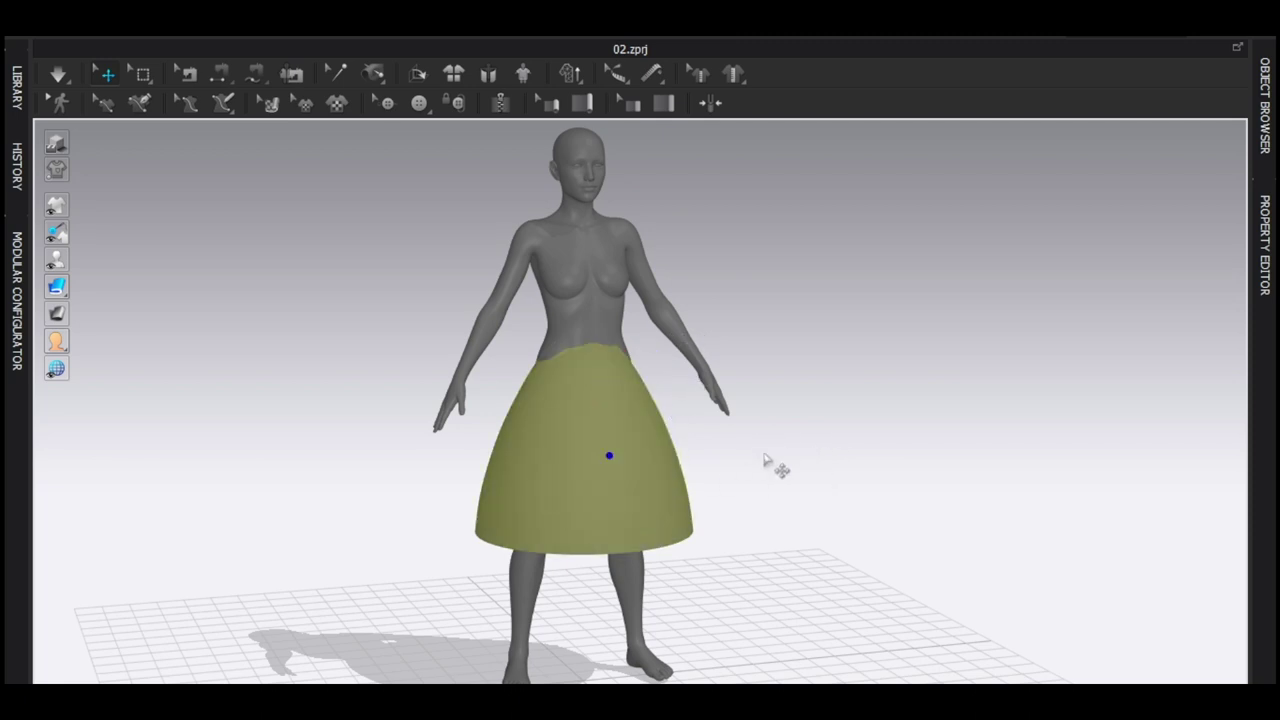
{"action": "right_click_drag", "start_coordinate": [610, 475], "coordinate": [774, 460]}
{"action": "scroll", "coordinate": [783, 463], "scroll_direction": "up", "scroll_amount": 3}
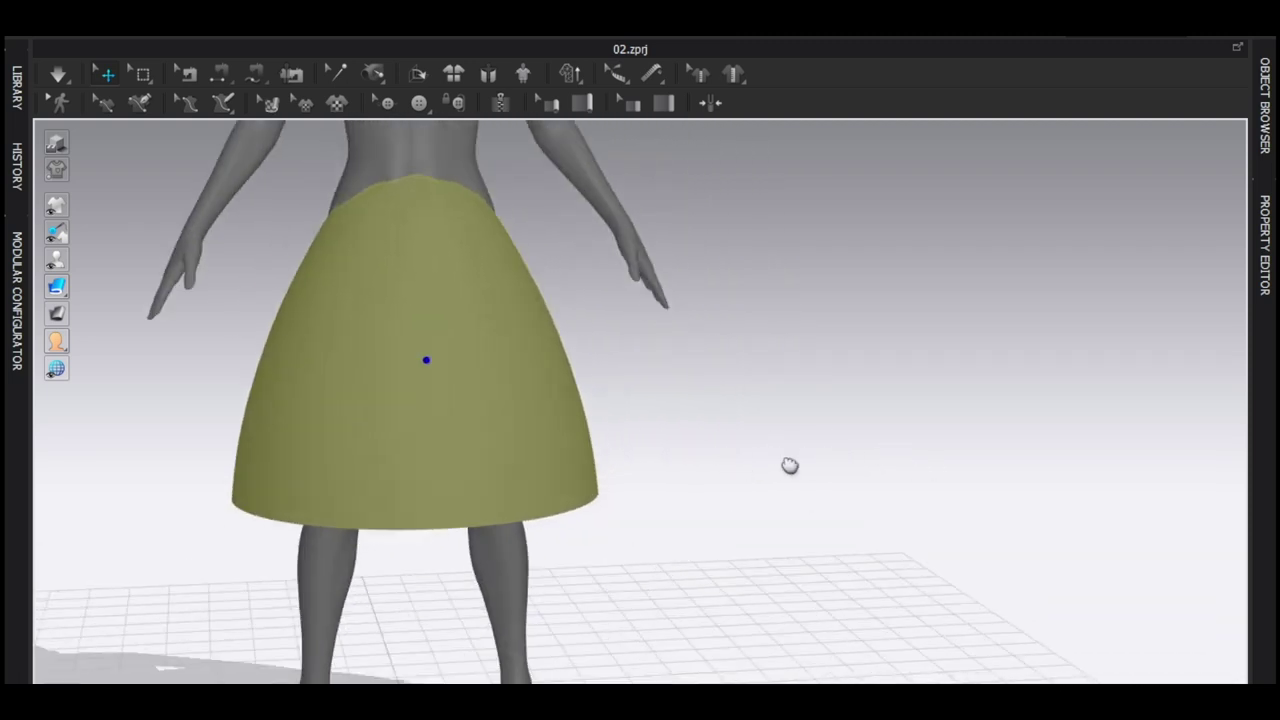
{"action": "middle_click_drag", "start_coordinate": [791, 466], "coordinate": [903, 476]}
{"action": "scroll", "coordinate": [888, 480], "scroll_direction": "down", "scroll_amount": 2}
{"action": "right_click_drag", "start_coordinate": [874, 483], "coordinate": [795, 418]}
Step: Delete the torso piece above the bell-shaped skirt form
{"action": "left_click", "coordinate": [690, 180]}
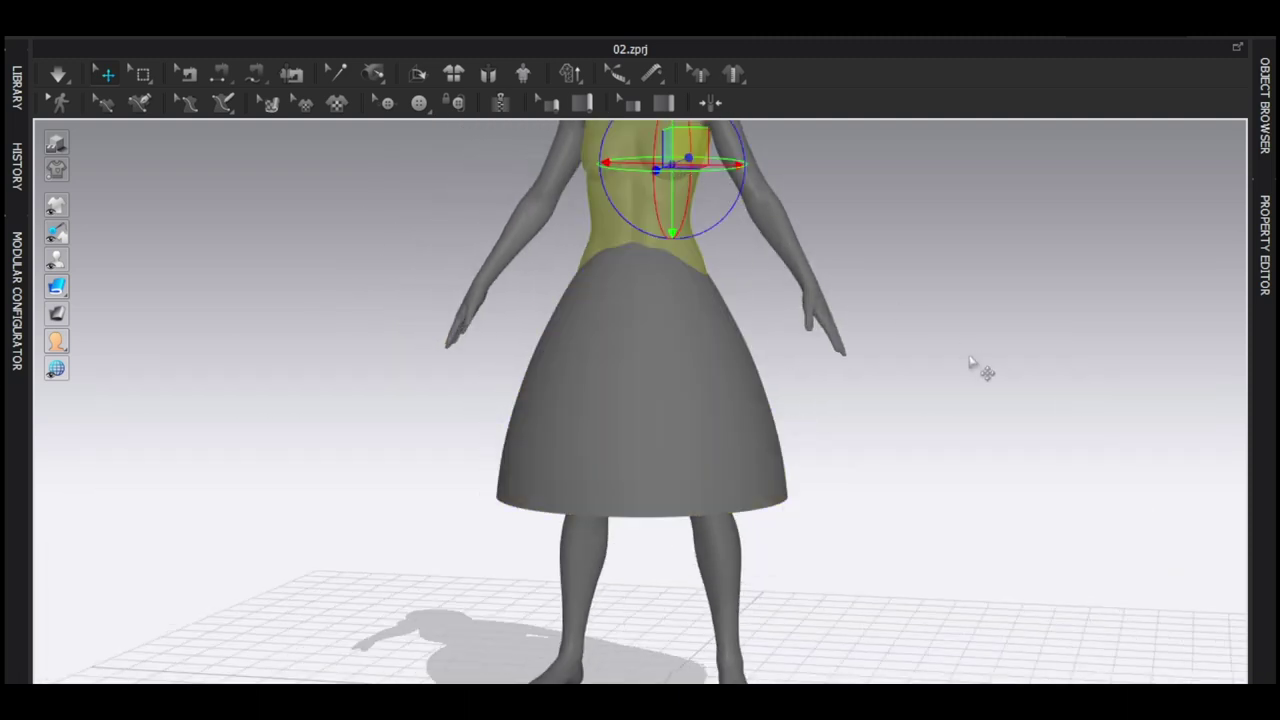
{"action": "key", "text": "Delete"}
{"action": "right_click_drag", "start_coordinate": [943, 406], "coordinate": [977, 491]}
{"action": "scroll", "coordinate": [1034, 494], "scroll_direction": "down", "scroll_amount": 5}
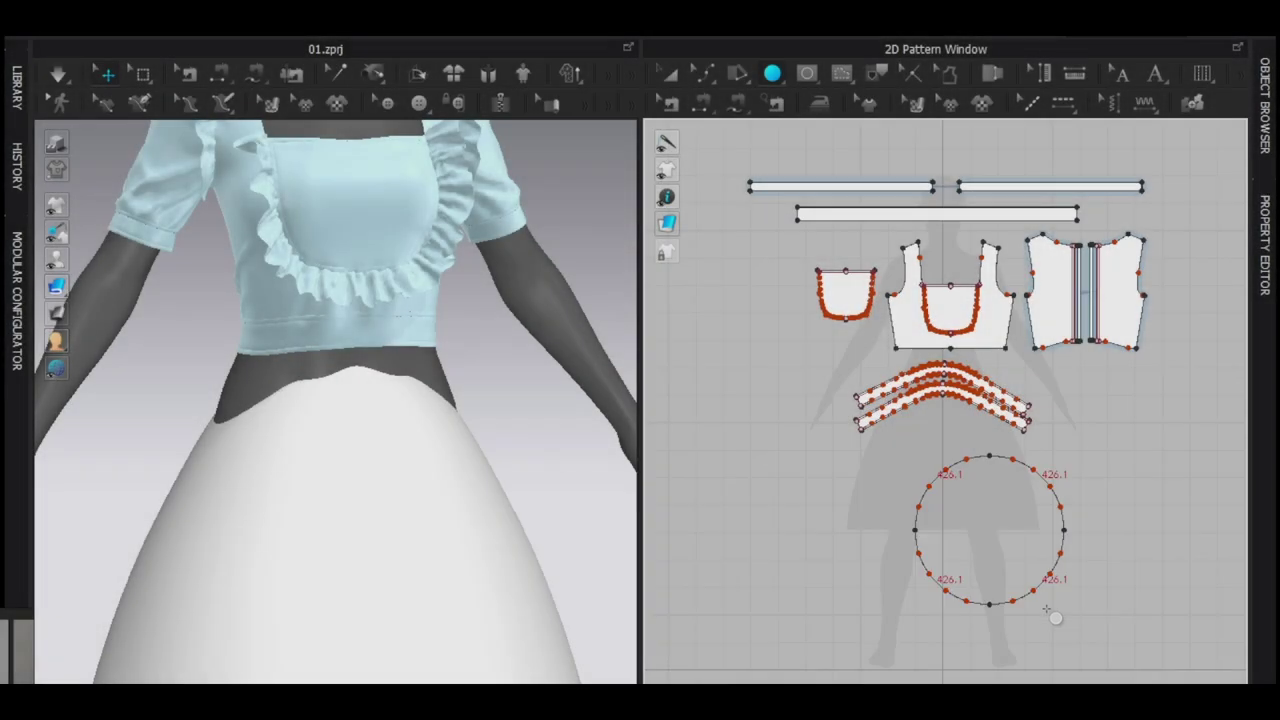
Step: Move the circular pattern about 214.5 mm so it sits centred beneath the curved waistband pieces
{"action": "scroll", "coordinate": [988, 491], "scroll_direction": "up", "scroll_amount": 5}
{"action": "key", "text": "a"}
{"action": "left_click_drag", "start_coordinate": [767, 441], "coordinate": [900, 460]}
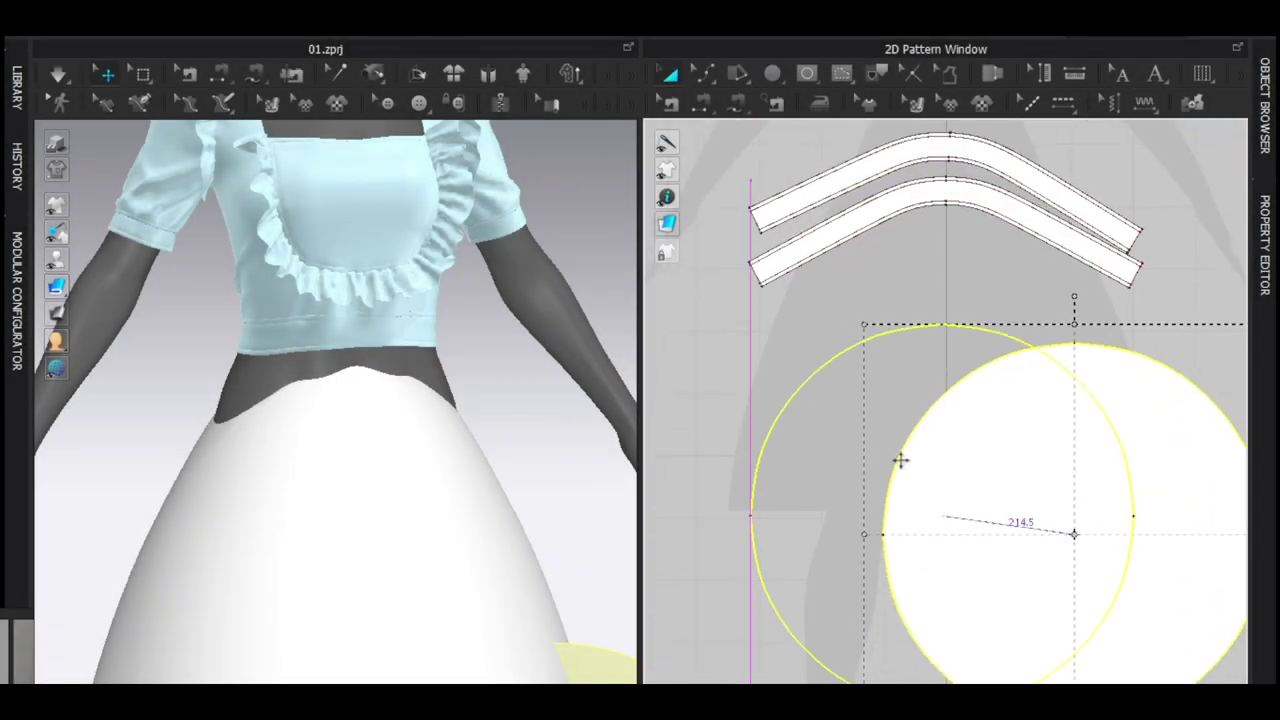
Step: Offset the circle's outline inward by 100 mm as a single internal line
{"action": "key", "text": "ctrl+z"}
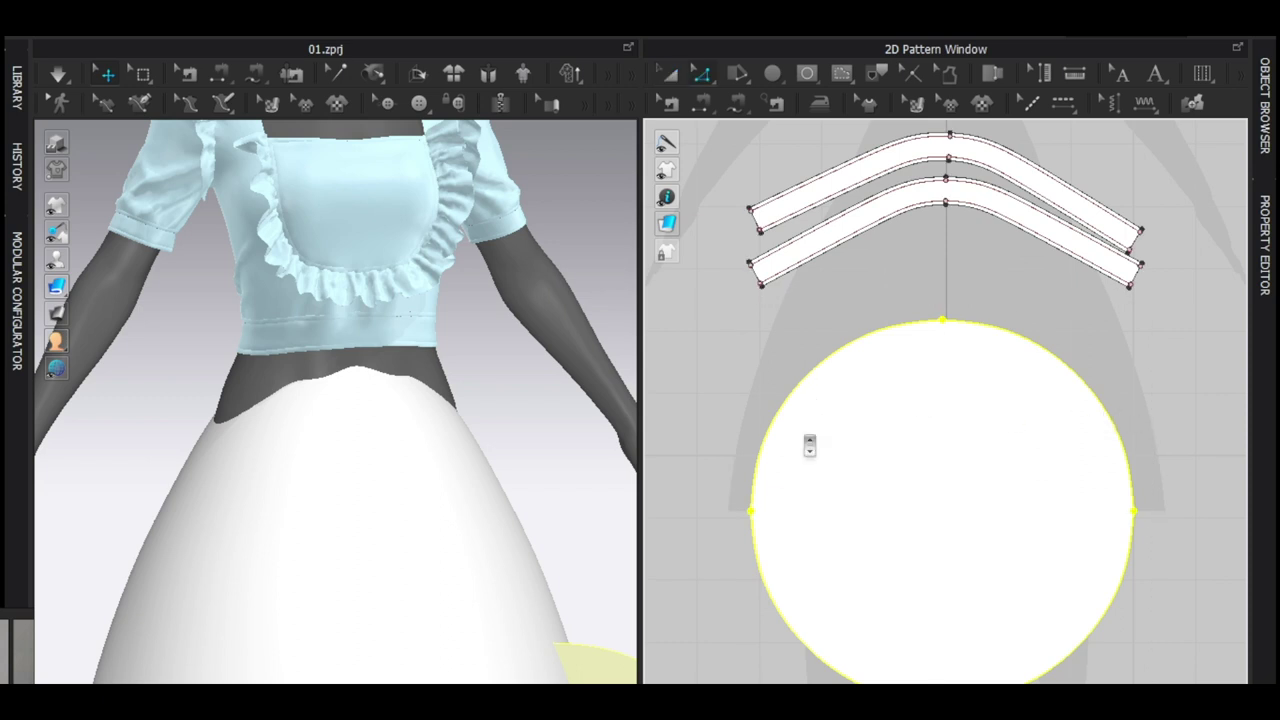
{"action": "scroll", "coordinate": [810, 446], "scroll_direction": "up", "scroll_amount": 2}
{"action": "left_click", "coordinate": [620, 383]}
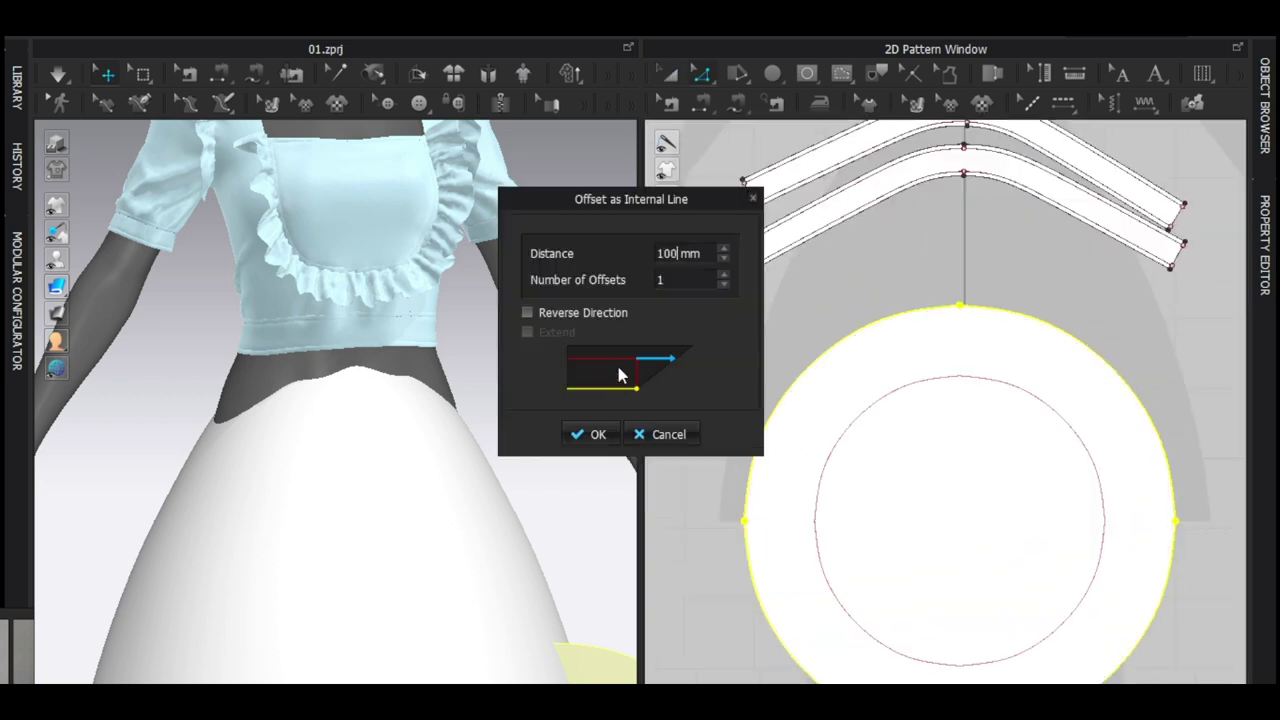
{"action": "left_click", "coordinate": [590, 434]}
{"action": "scroll", "coordinate": [914, 437], "scroll_direction": "down", "scroll_amount": 3}
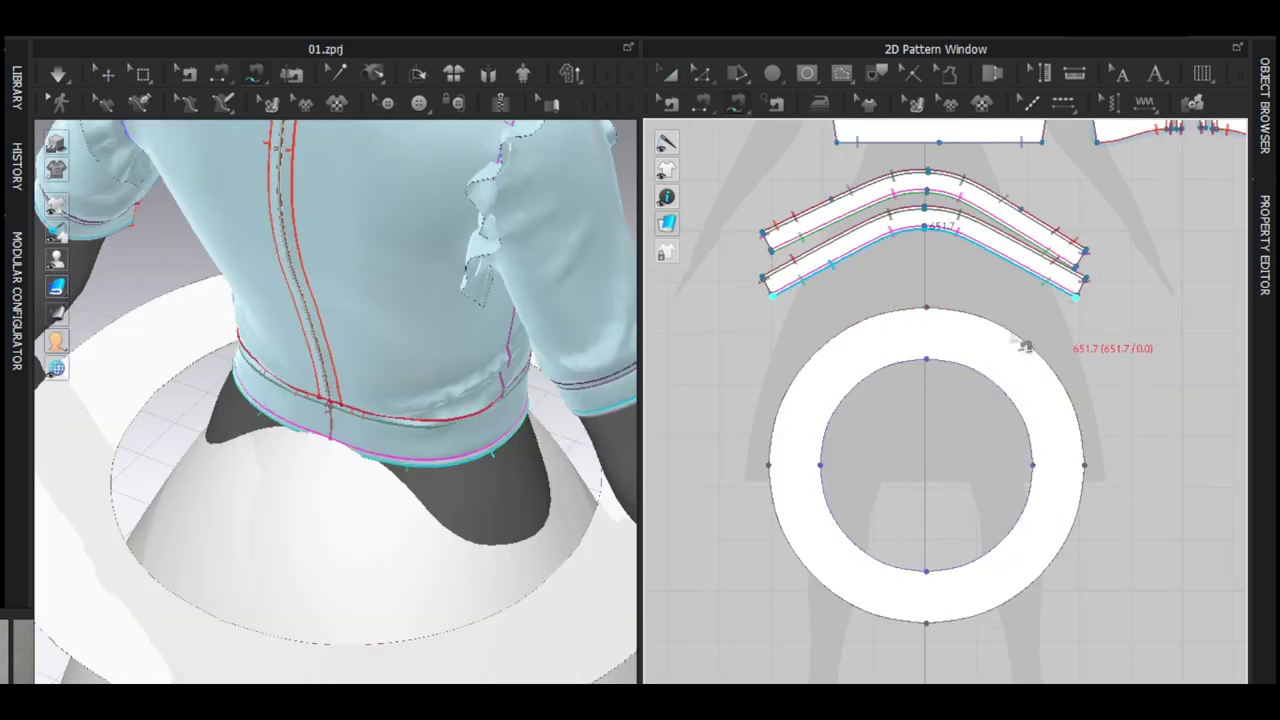
Step: Sew the waistband's lower edge to the ring's inner edge and simulate the drape
{"action": "left_click", "coordinate": [928, 358]}
{"action": "key", "text": "2"}
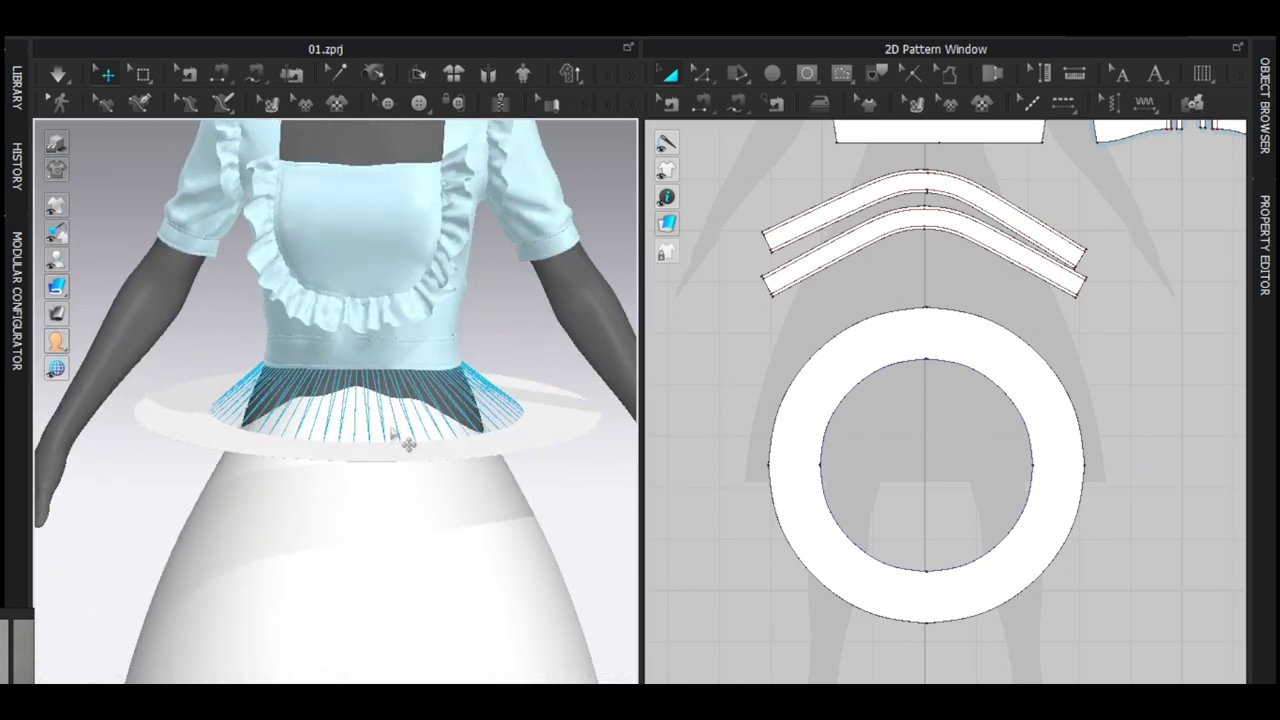
{"action": "key", "text": "space"}
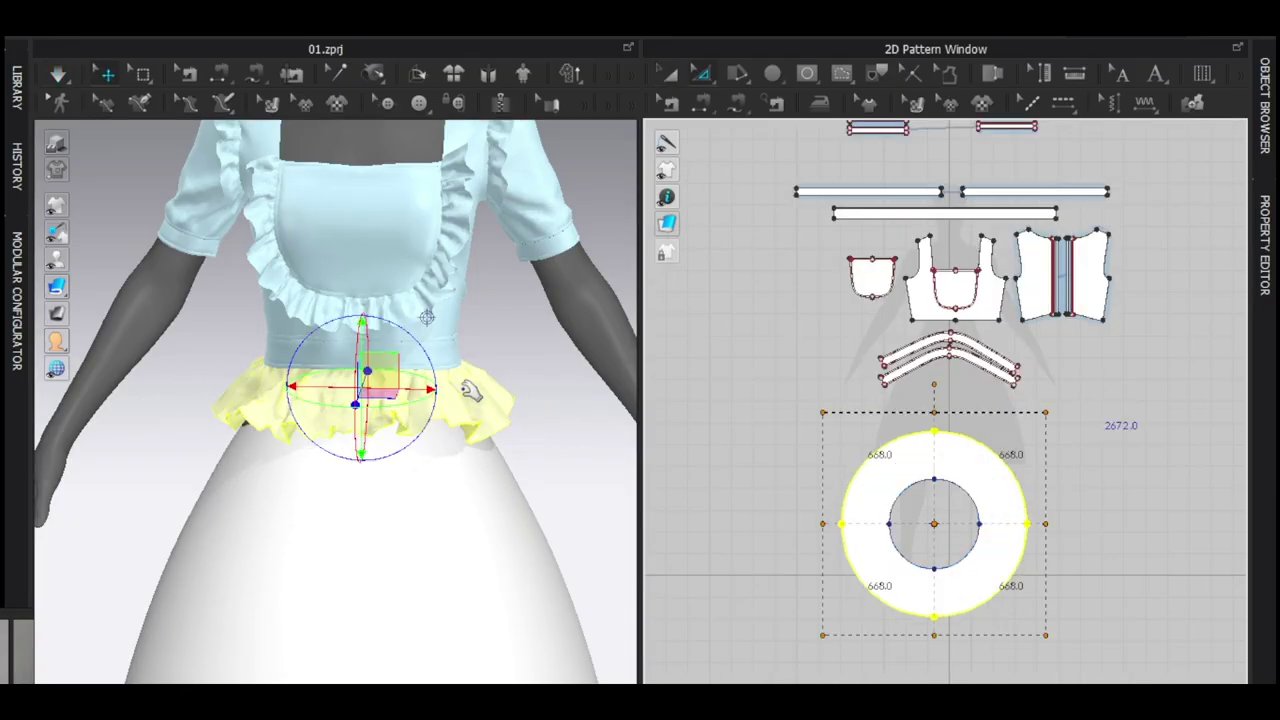
Step: Compare the simulated skirt's length and drape with the reference dress photo from several angles
{"action": "scroll", "coordinate": [462, 382], "scroll_direction": "up", "scroll_amount": 3}
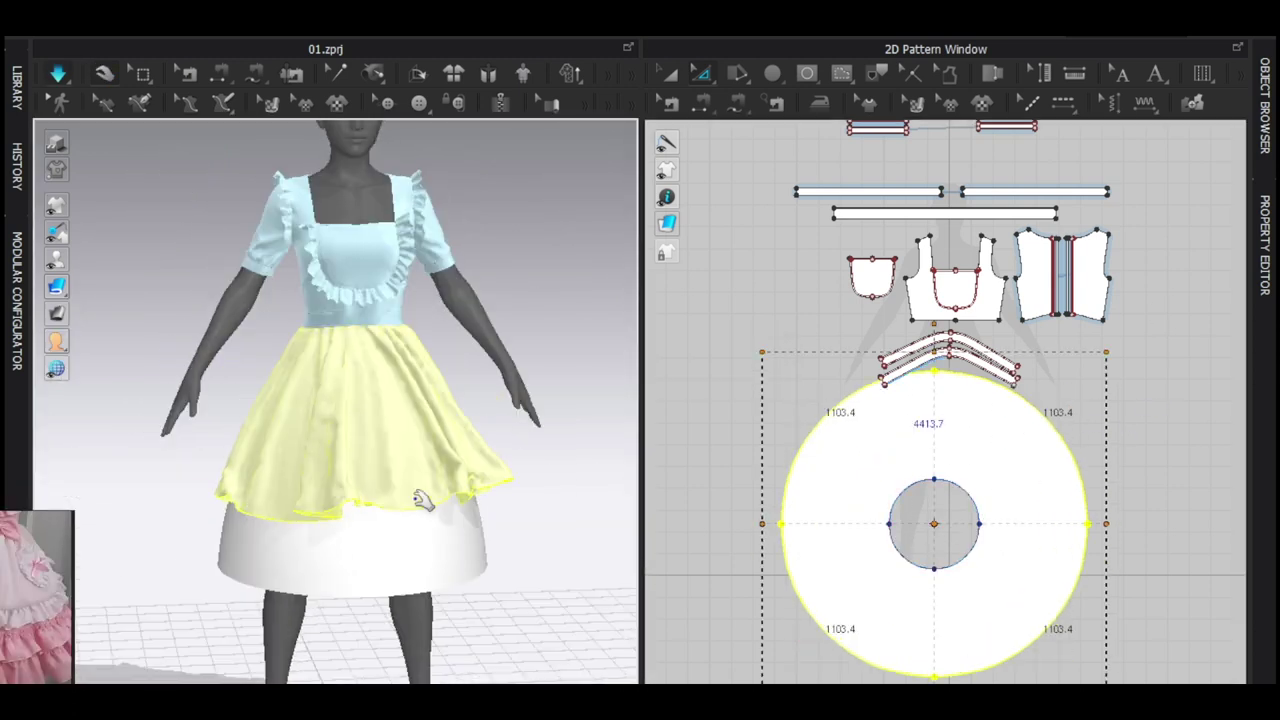
{"action": "right_click_drag", "start_coordinate": [428, 508], "coordinate": [358, 552]}
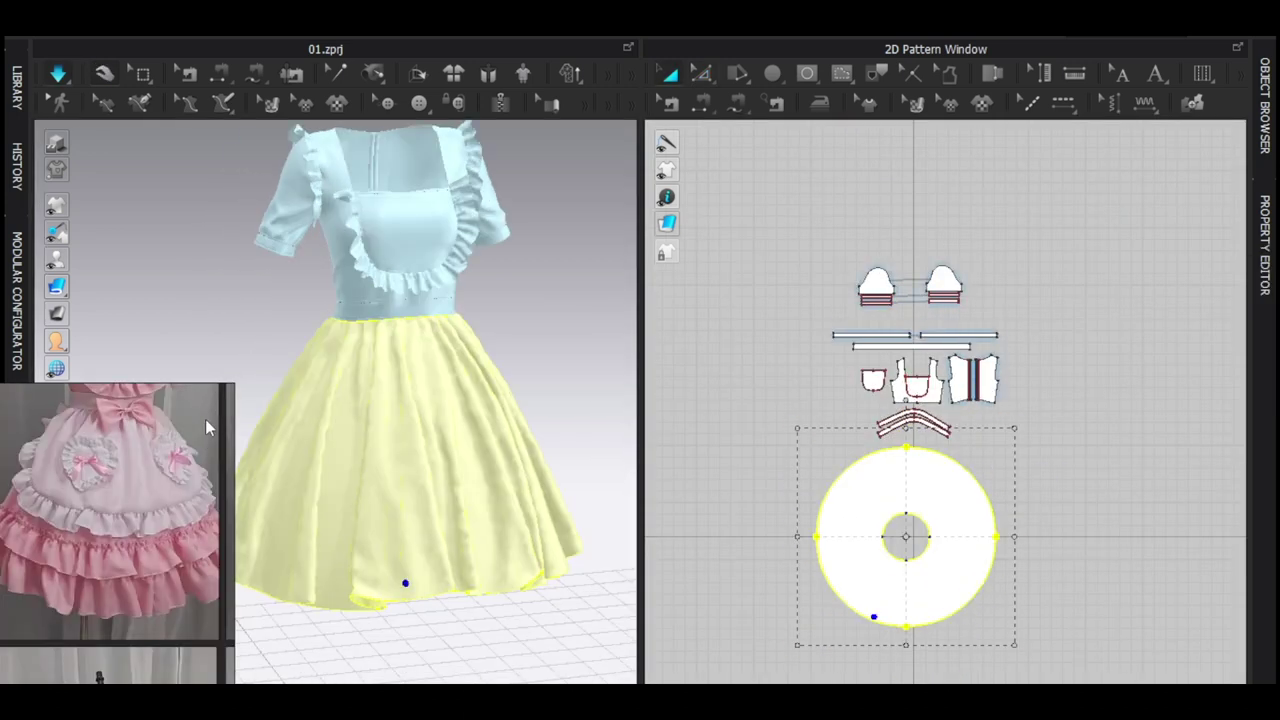
{"action": "scroll", "coordinate": [129, 590], "scroll_direction": "down", "scroll_amount": 5}
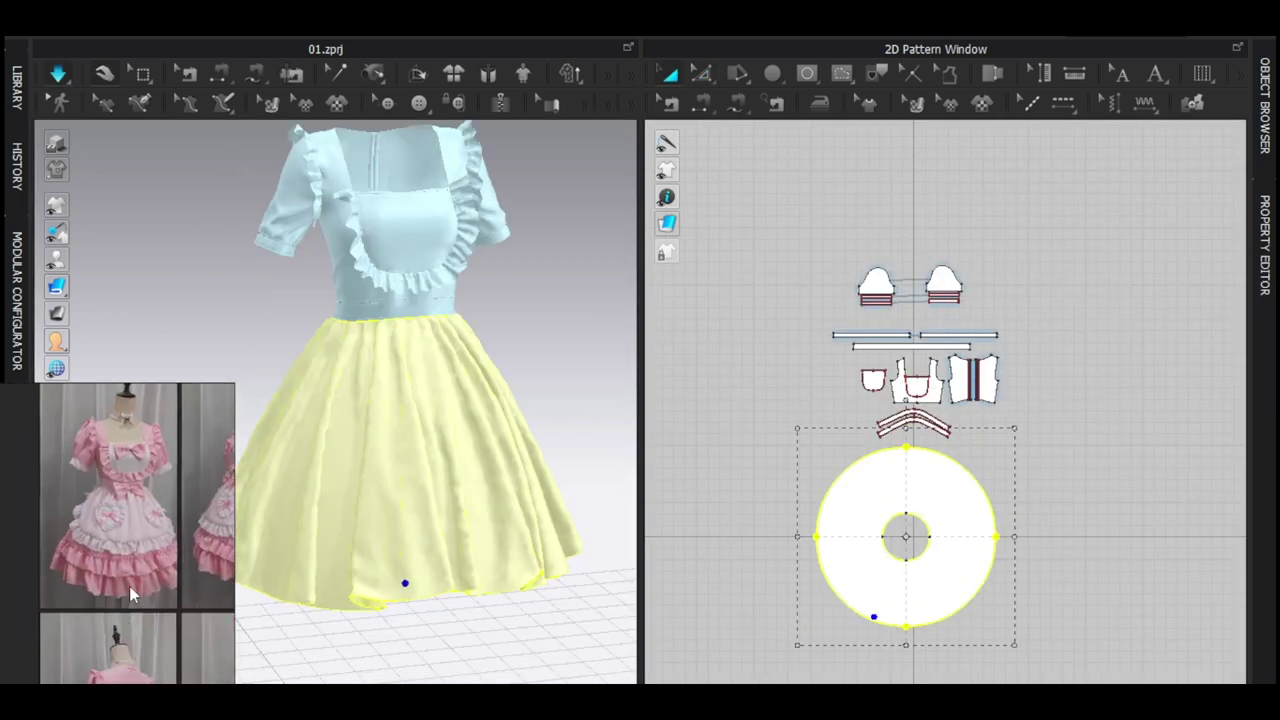
{"action": "scroll", "coordinate": [130, 600], "scroll_direction": "up", "scroll_amount": 3}
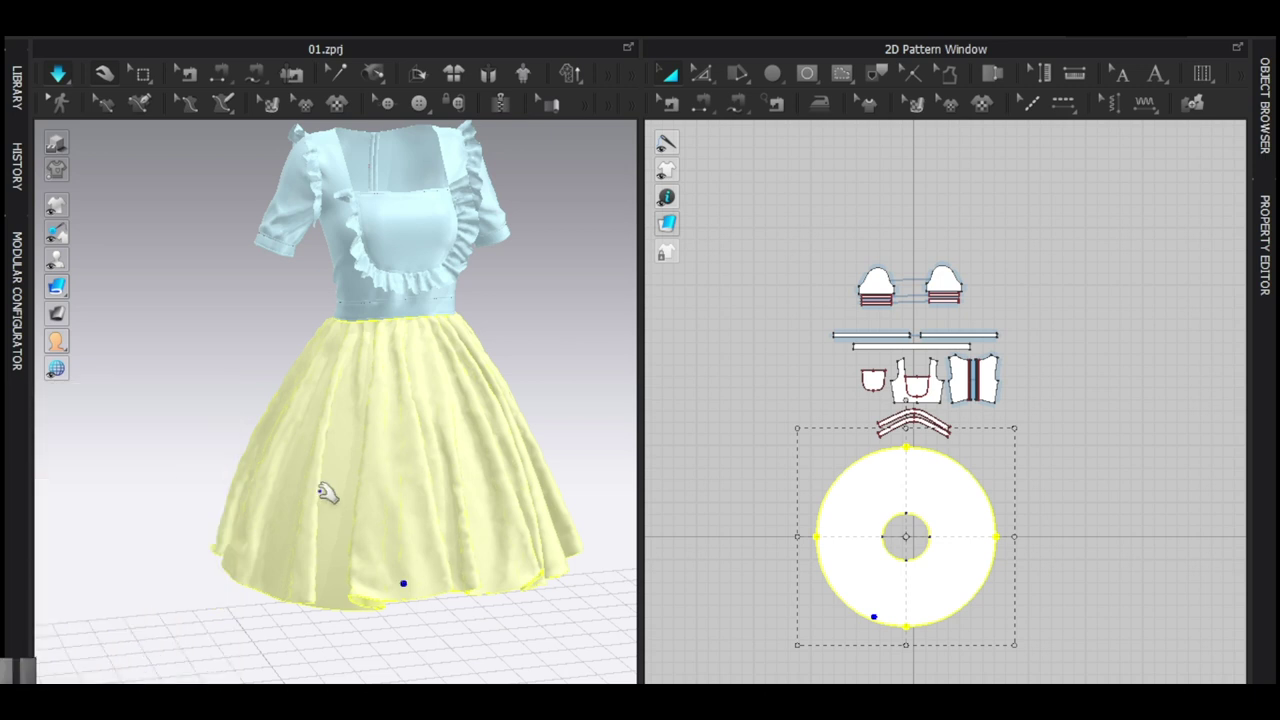
{"action": "right_click_drag", "start_coordinate": [386, 505], "coordinate": [306, 517]}
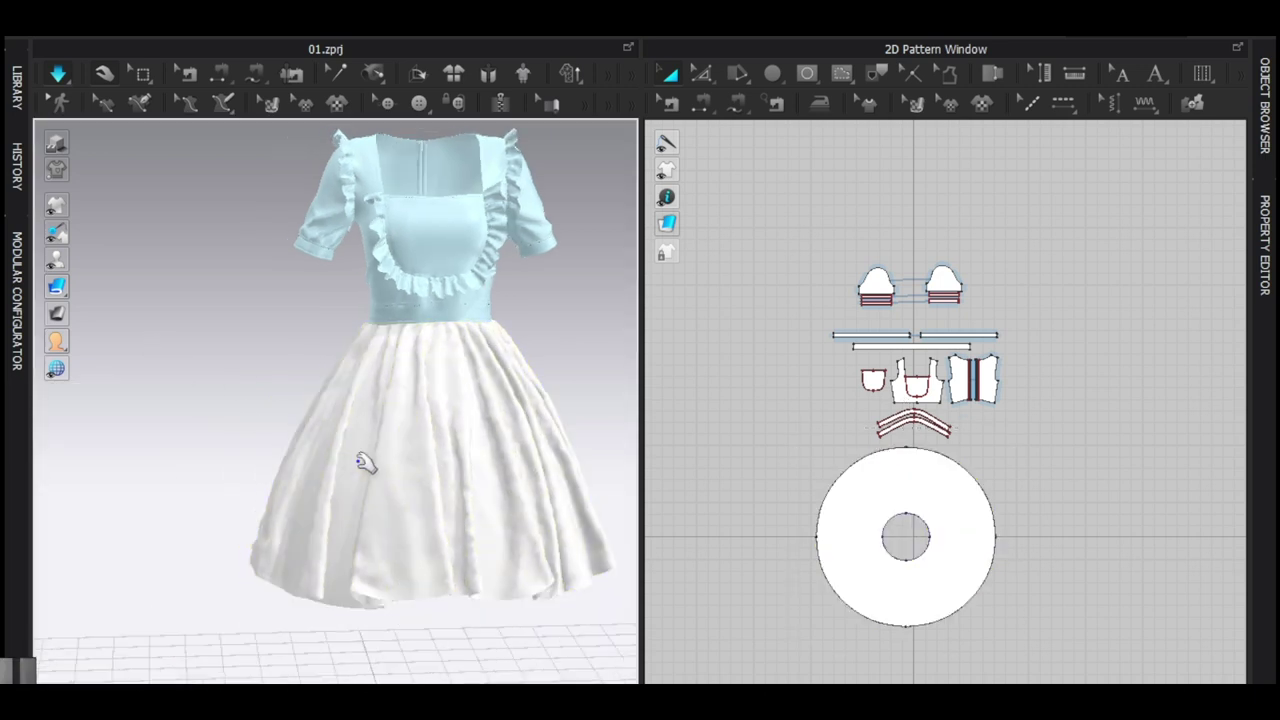
{"action": "right_click_drag", "start_coordinate": [383, 470], "coordinate": [289, 466]}
{"action": "key", "text": "space"}
{"action": "scroll", "coordinate": [912, 525], "scroll_direction": "up", "scroll_amount": 3}
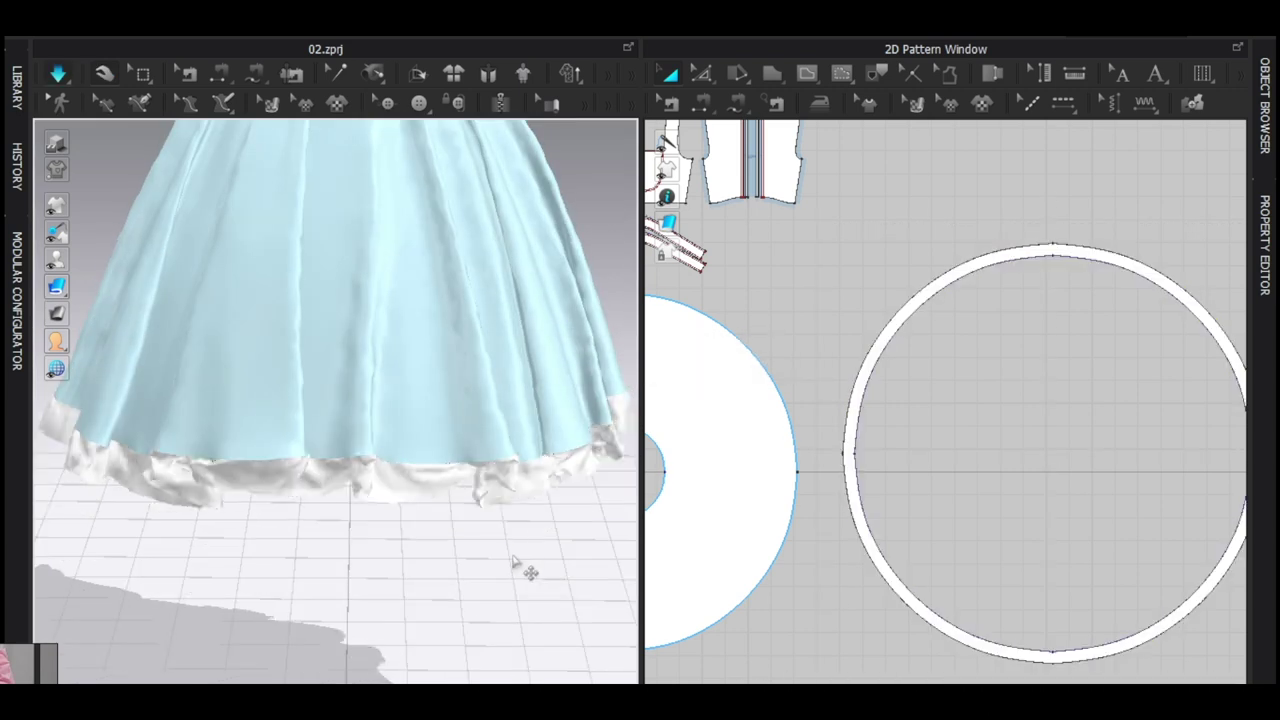
Step: Select the outer edge of the narrow hem ruffle ring
{"action": "left_click", "coordinate": [440, 540]}
{"action": "scroll", "coordinate": [505, 490], "scroll_direction": "up", "scroll_amount": 2}
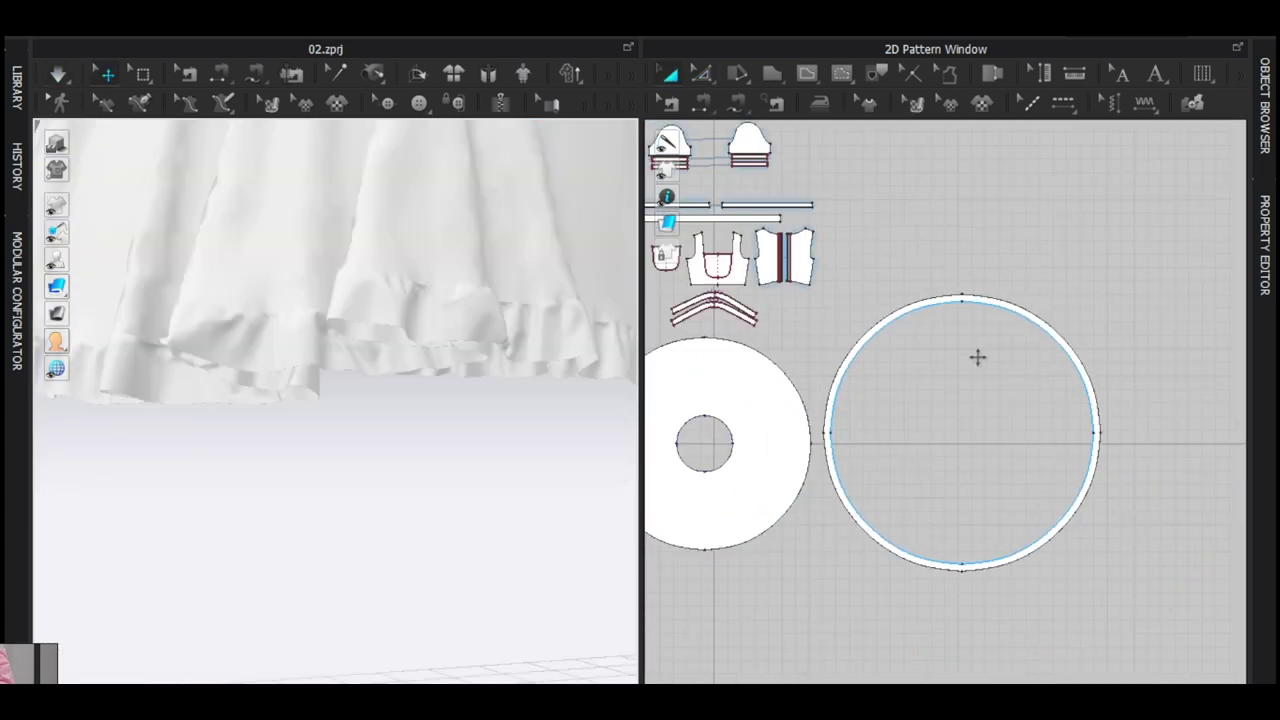
{"action": "key", "text": "z"}
{"action": "scroll", "coordinate": [1063, 320], "scroll_direction": "up", "scroll_amount": 5}
{"action": "left_click", "coordinate": [1063, 323]}
{"action": "scroll", "coordinate": [1063, 323], "scroll_direction": "down", "scroll_amount": 5}
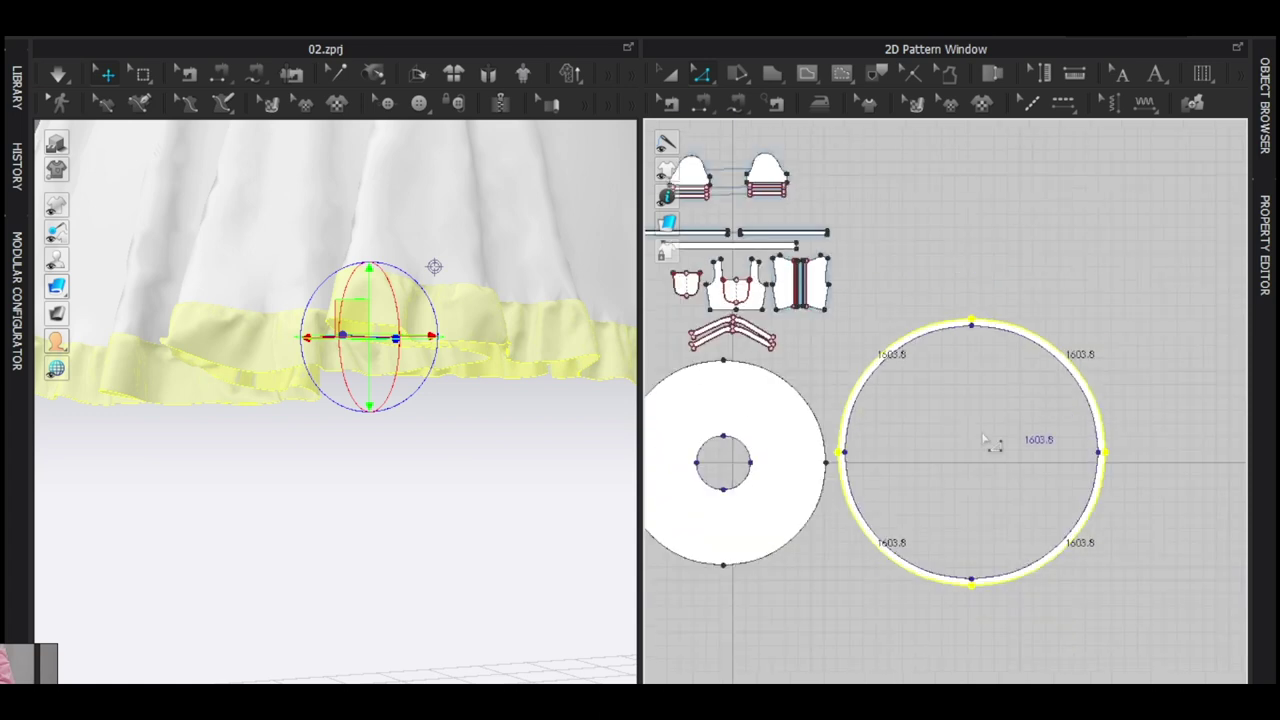
Step: Offset the skirt circle's outer hem edge inward by 80 mm as an internal line
{"action": "scroll", "coordinate": [1137, 300], "scroll_direction": "up", "scroll_amount": 5}
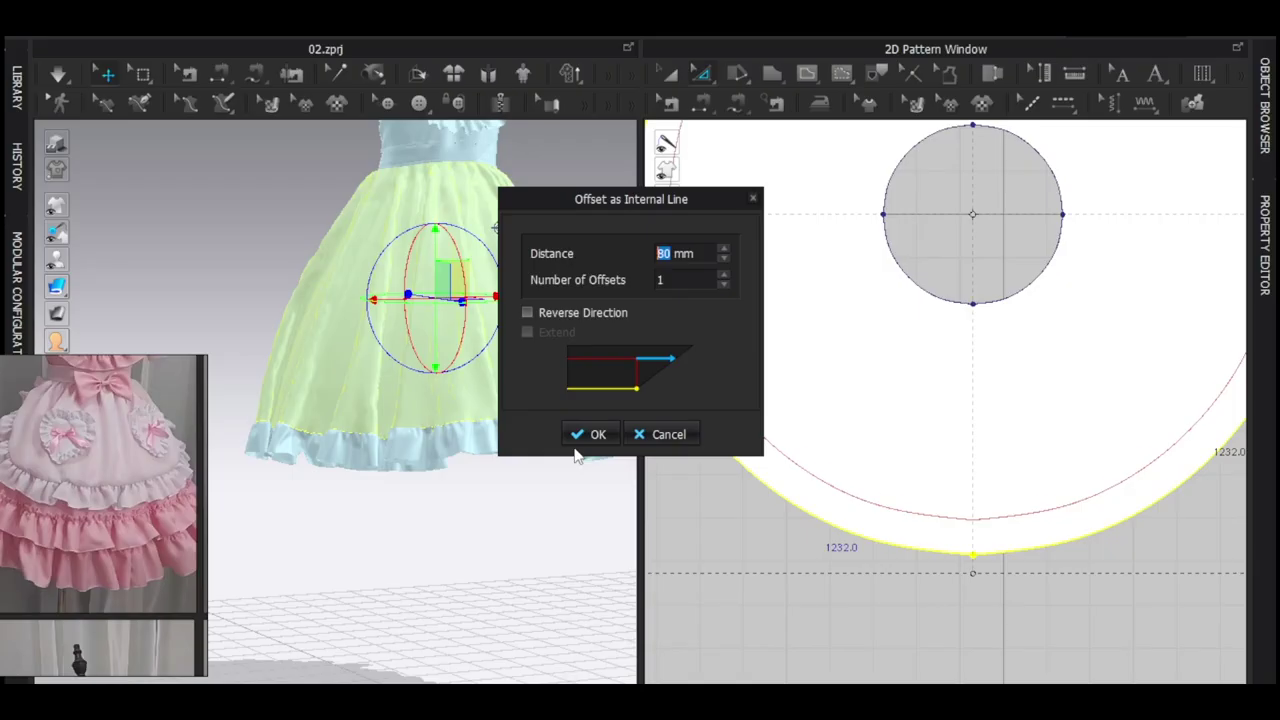
{"action": "left_click", "coordinate": [597, 431]}
{"action": "scroll", "coordinate": [748, 494], "scroll_direction": "down", "scroll_amount": 5}
{"action": "scroll", "coordinate": [748, 494], "scroll_direction": "up", "scroll_amount": 5}
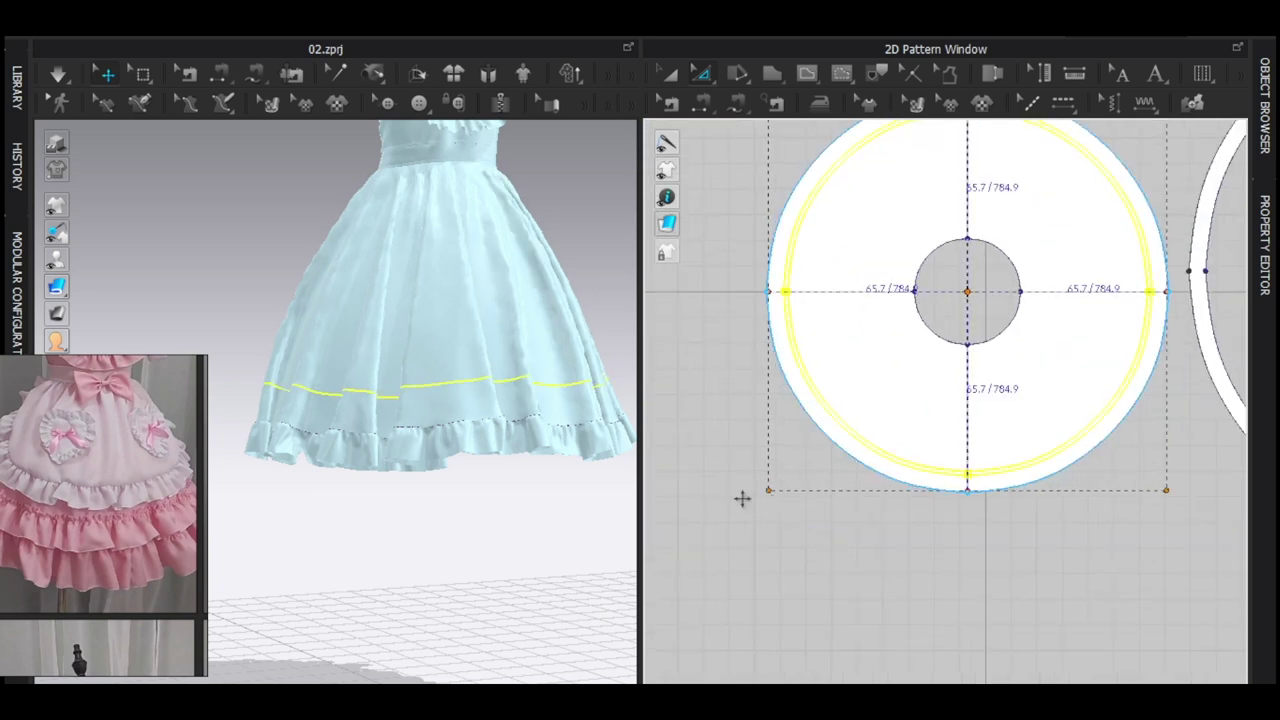
Step: Paste a copy of the skirt circle with its two internal lines beside the original
{"action": "key", "text": "ctrl+z"}
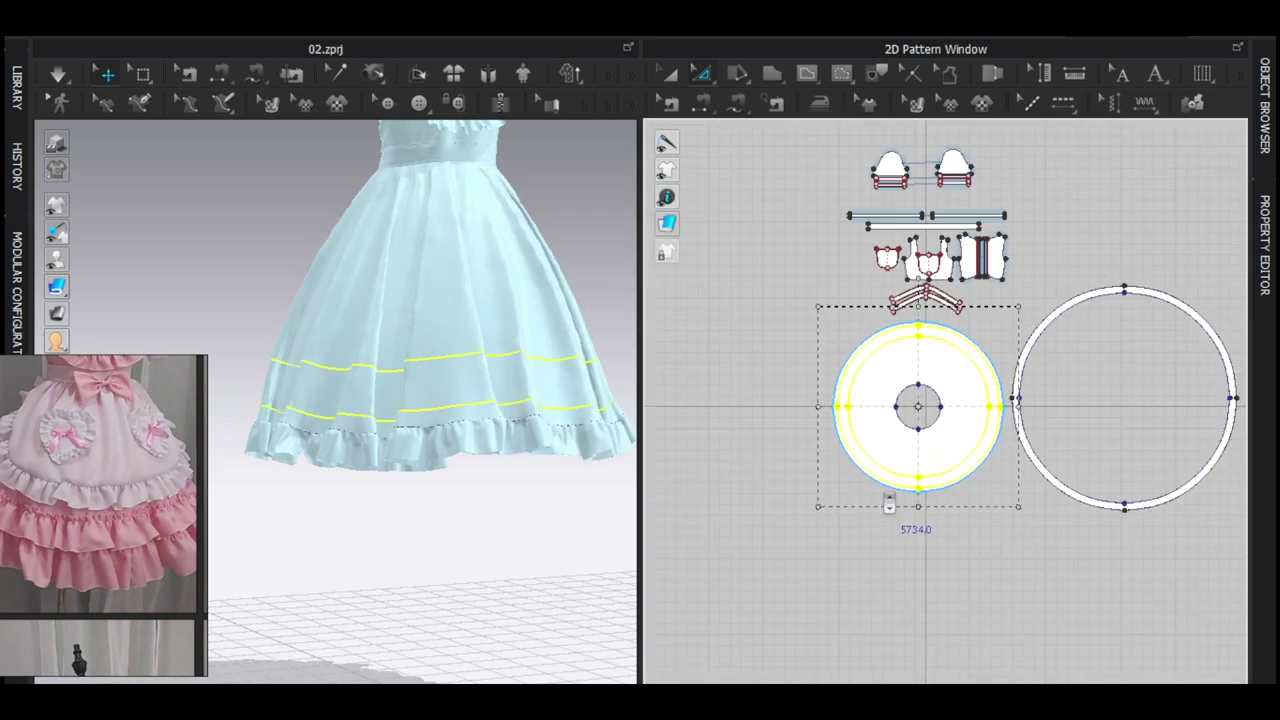
{"action": "key", "text": "ctrl+v"}
{"action": "left_click", "coordinate": [783, 390]}
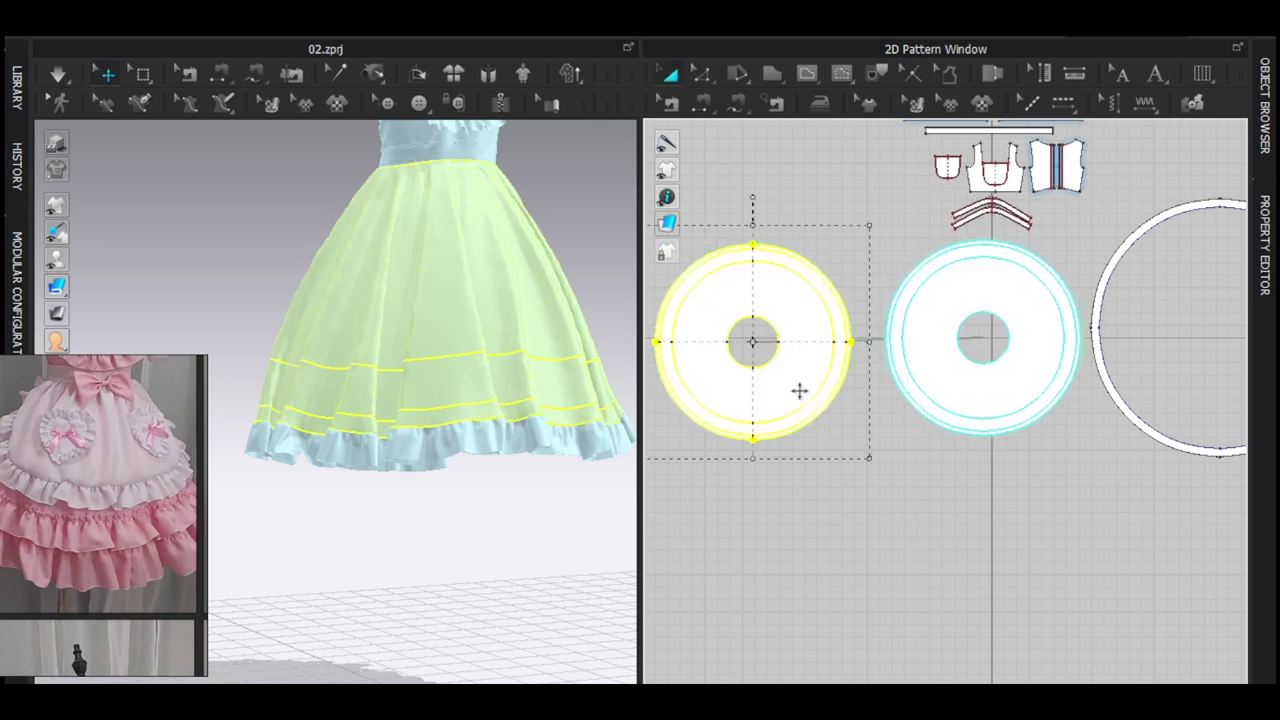
Step: Cut the copied skirt circle along its internal lines and delete the centre and outermost pieces, keeping the middle ring
{"action": "right_click", "coordinate": [791, 384]}
{"action": "left_click", "coordinate": [700, 304]}
{"action": "scroll", "coordinate": [737, 371], "scroll_direction": "up", "scroll_amount": 2}
{"action": "scroll", "coordinate": [777, 371], "scroll_direction": "down", "scroll_amount": 3}
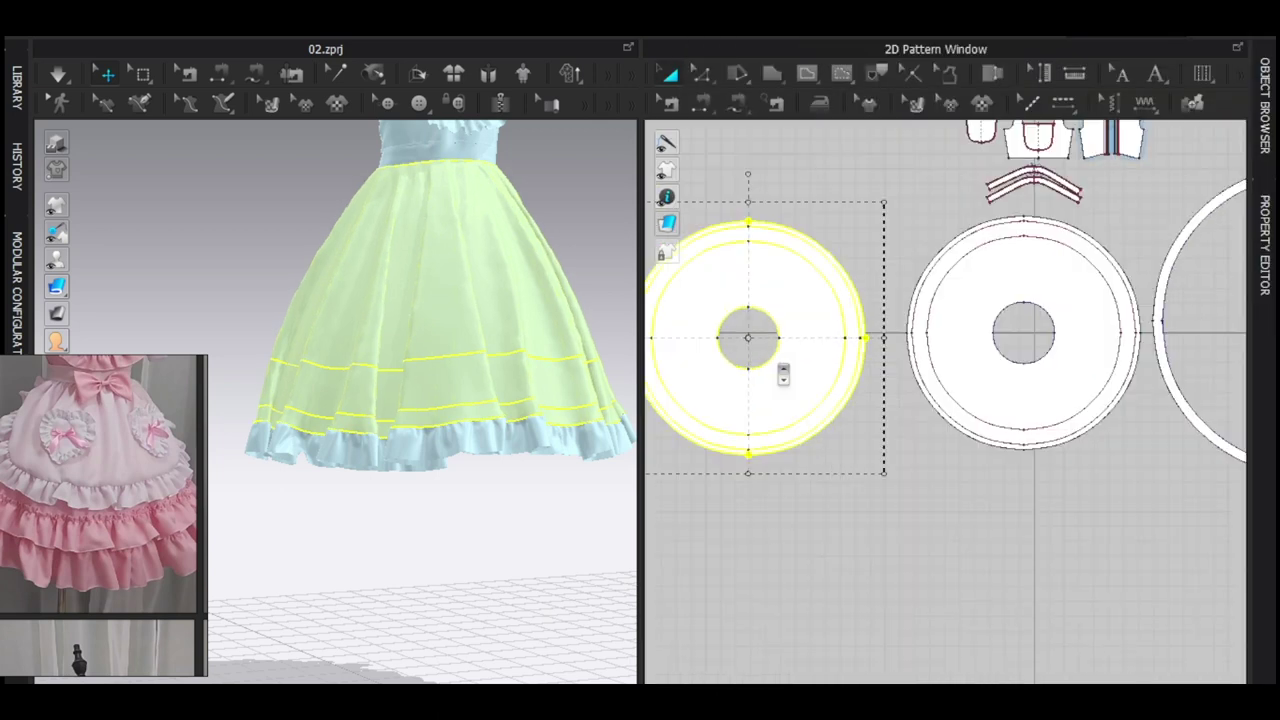
{"action": "left_click", "coordinate": [868, 406]}
{"action": "scroll", "coordinate": [722, 357], "scroll_direction": "up", "scroll_amount": 2}
{"action": "left_click", "coordinate": [957, 423]}
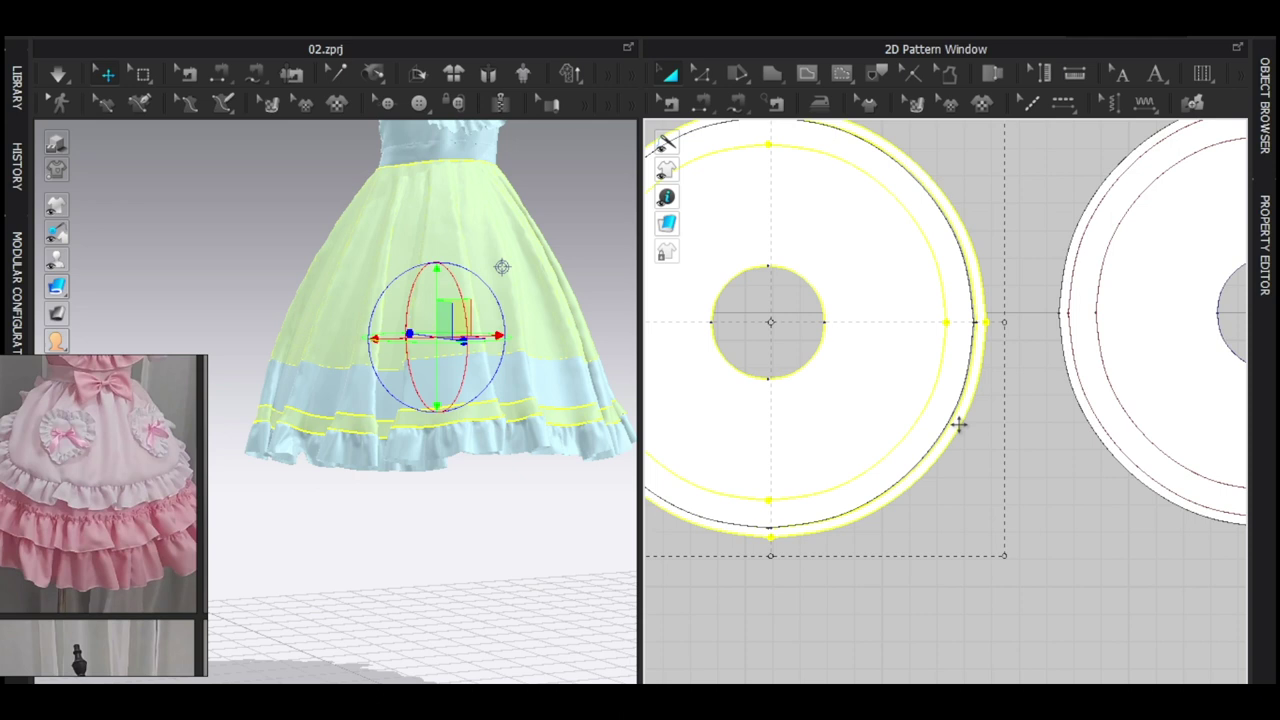
{"action": "key", "text": "Delete"}
Step: Enlarge the middle ring around the skirt and simulate it as a second ruffle tier
{"action": "left_click", "coordinate": [890, 470]}
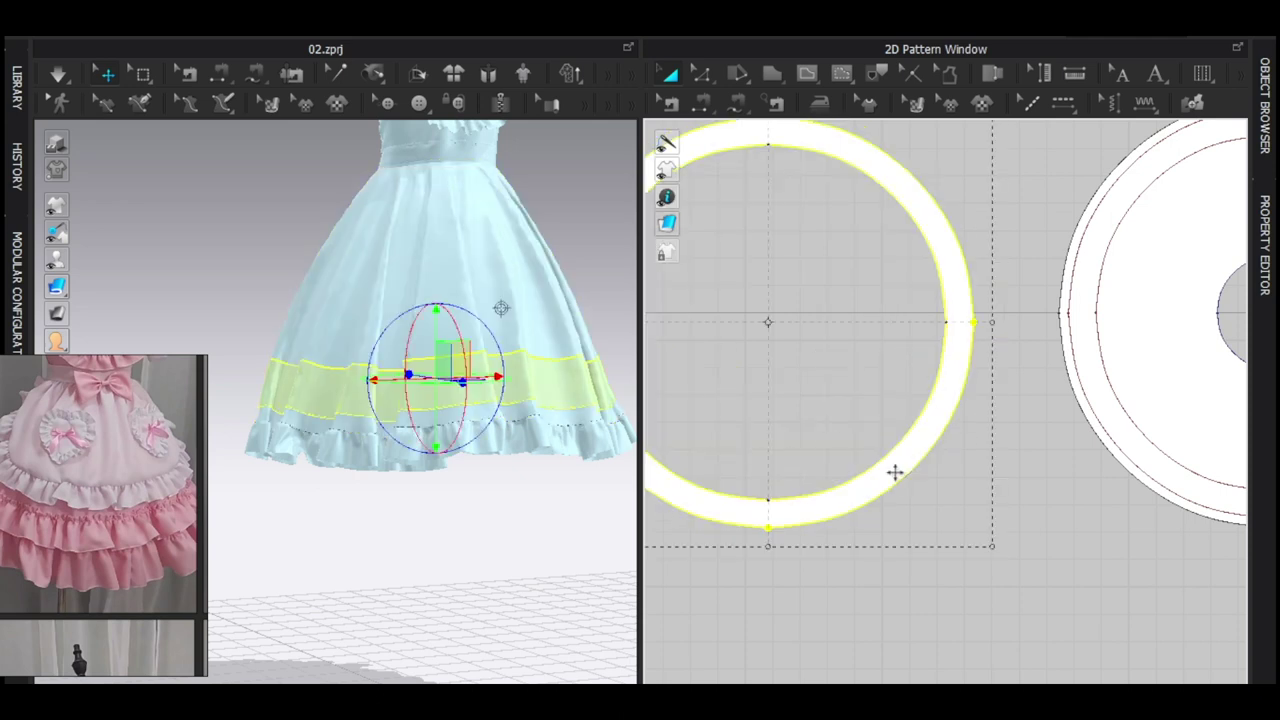
{"action": "scroll", "coordinate": [894, 471], "scroll_direction": "down", "scroll_amount": 2}
{"action": "key", "text": "m"}
{"action": "left_click", "coordinate": [1152, 281]}
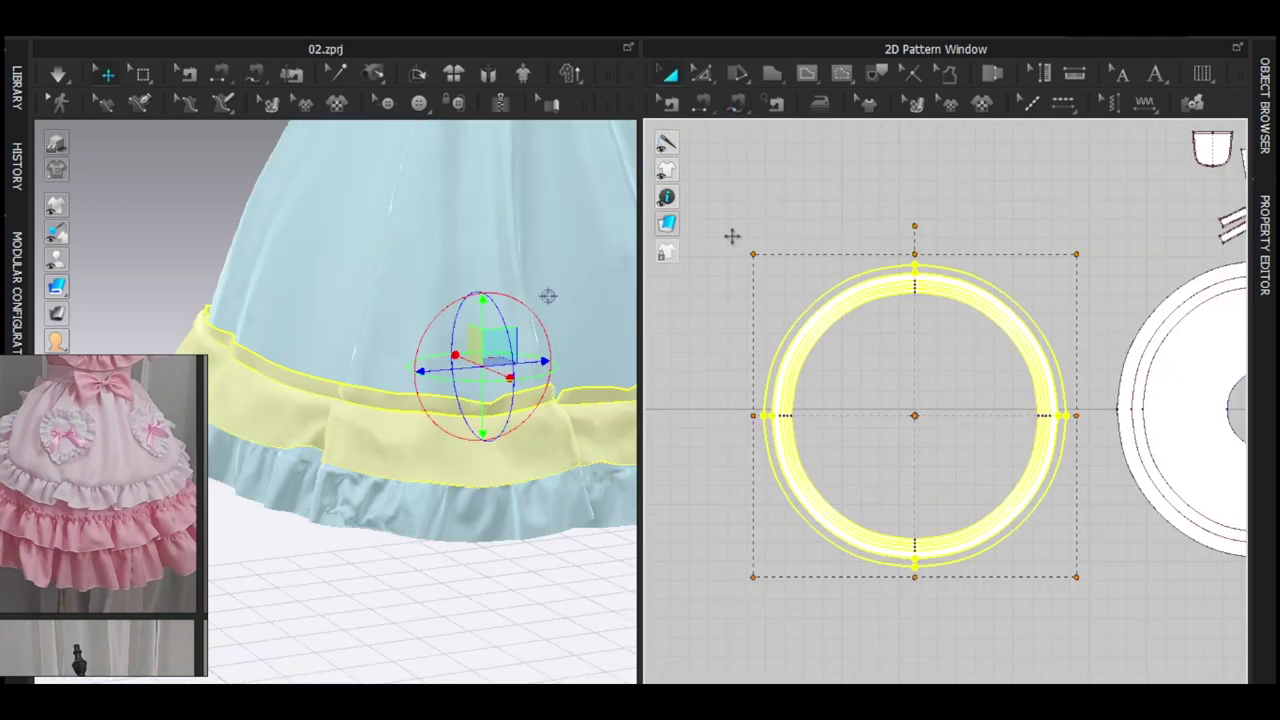
{"action": "key", "text": "space"}
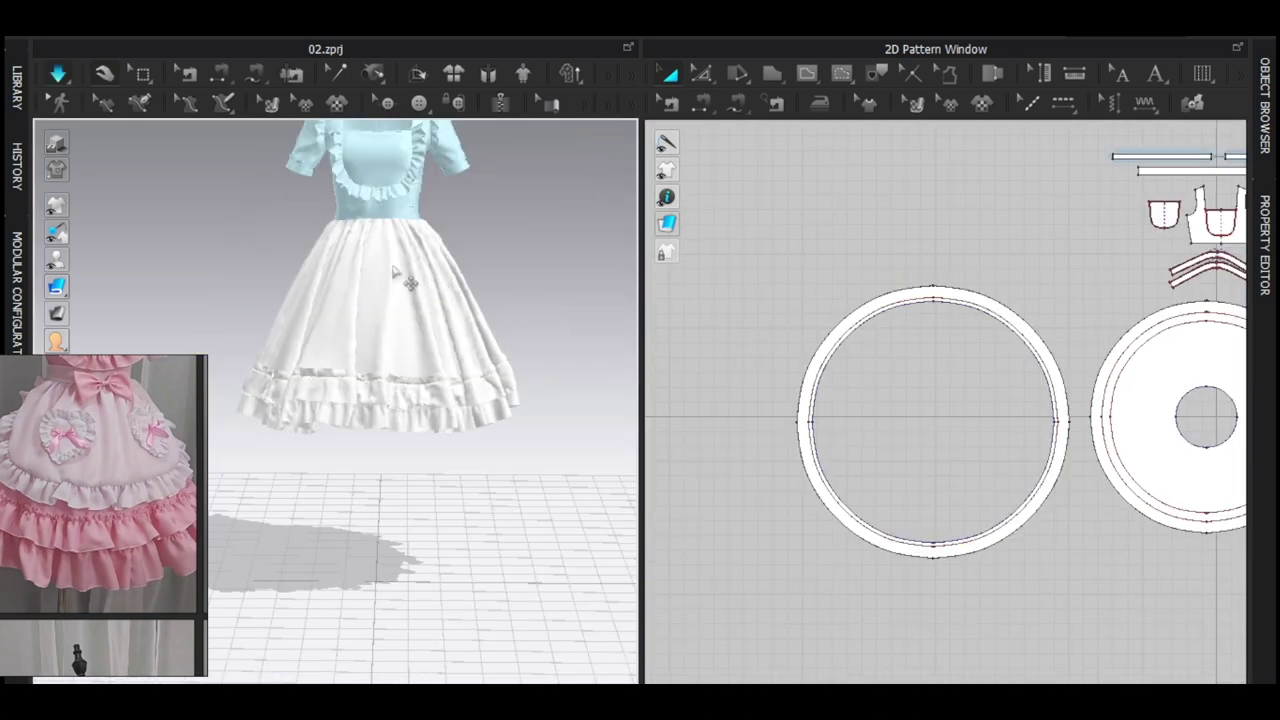
{"action": "key", "text": "space"}
Step: Inspect the new ruffle tier above the hem ruffle up close and from several angles
{"action": "scroll", "coordinate": [463, 429], "scroll_direction": "down", "scroll_amount": 3}
{"action": "right_click_drag", "start_coordinate": [463, 429], "coordinate": [430, 470]}
{"action": "scroll", "coordinate": [530, 455], "scroll_direction": "up", "scroll_amount": 5}
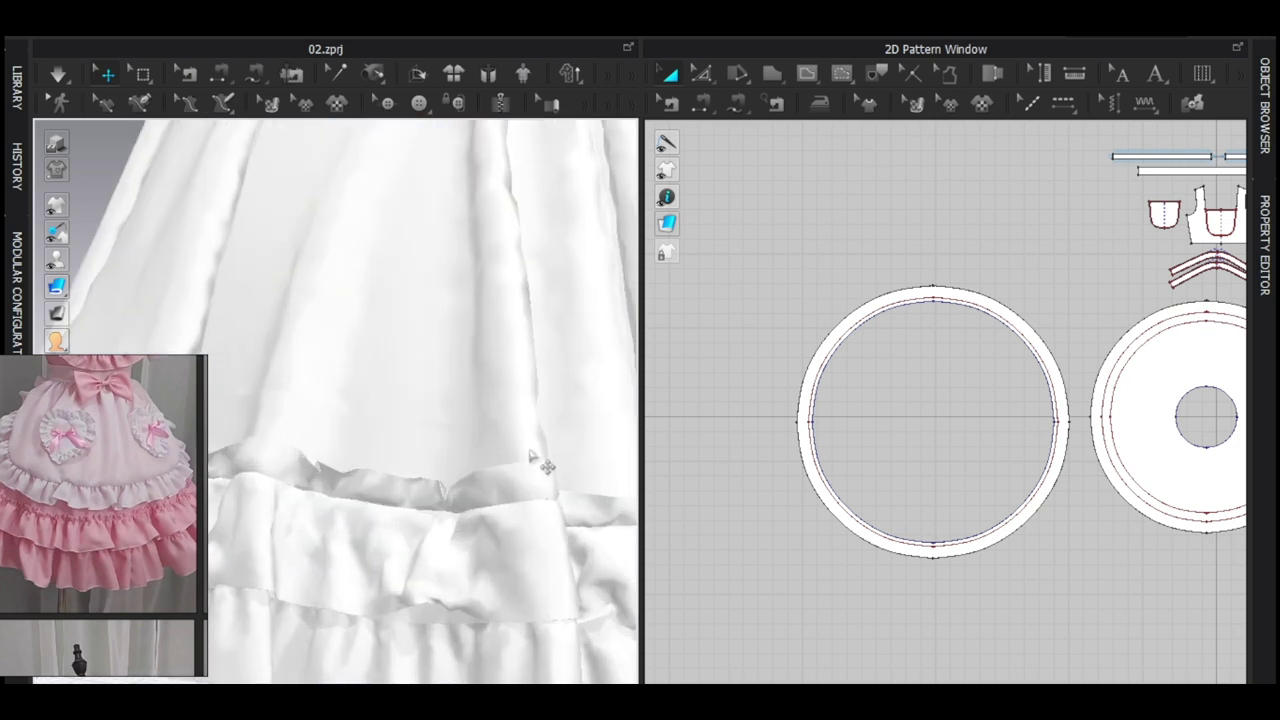
{"action": "scroll", "coordinate": [530, 455], "scroll_direction": "down", "scroll_amount": 5}
{"action": "left_click", "coordinate": [1050, 474]}
{"action": "right_click_drag", "start_coordinate": [400, 420], "coordinate": [458, 372]}
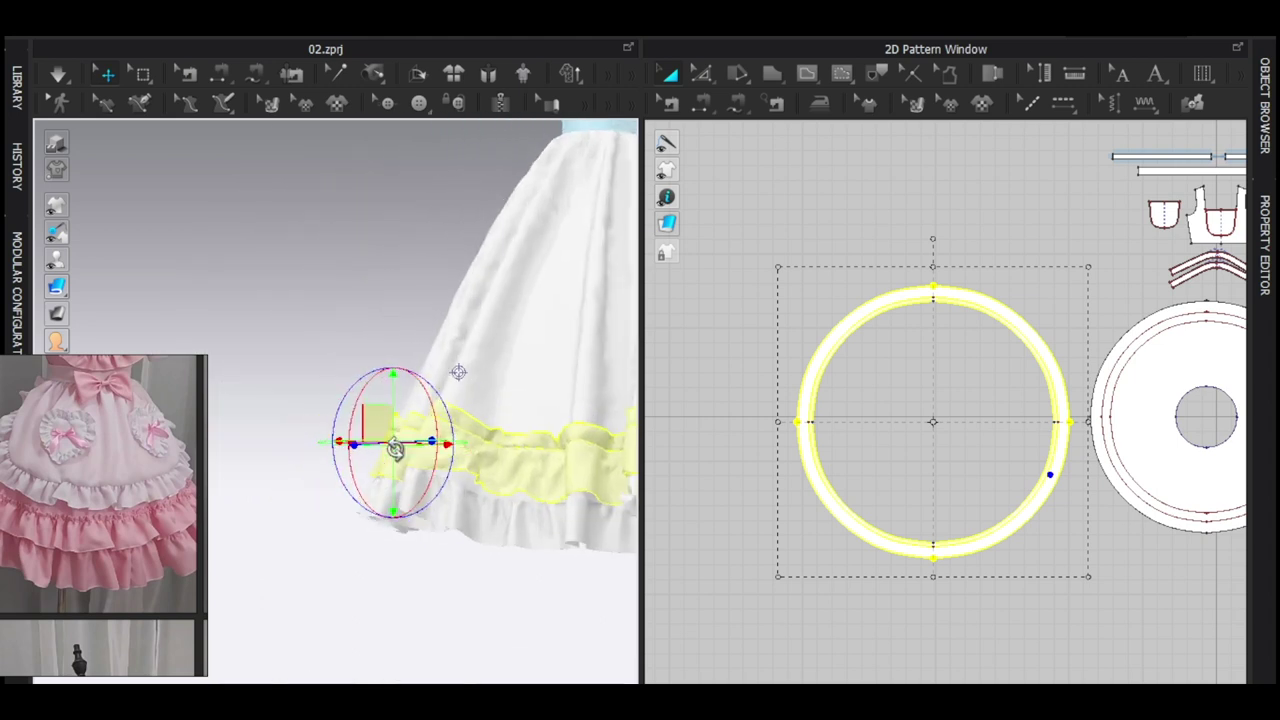
{"action": "scroll", "coordinate": [395, 449], "scroll_direction": "down", "scroll_amount": 3}
{"action": "right_click_drag", "start_coordinate": [400, 437], "coordinate": [544, 458]}
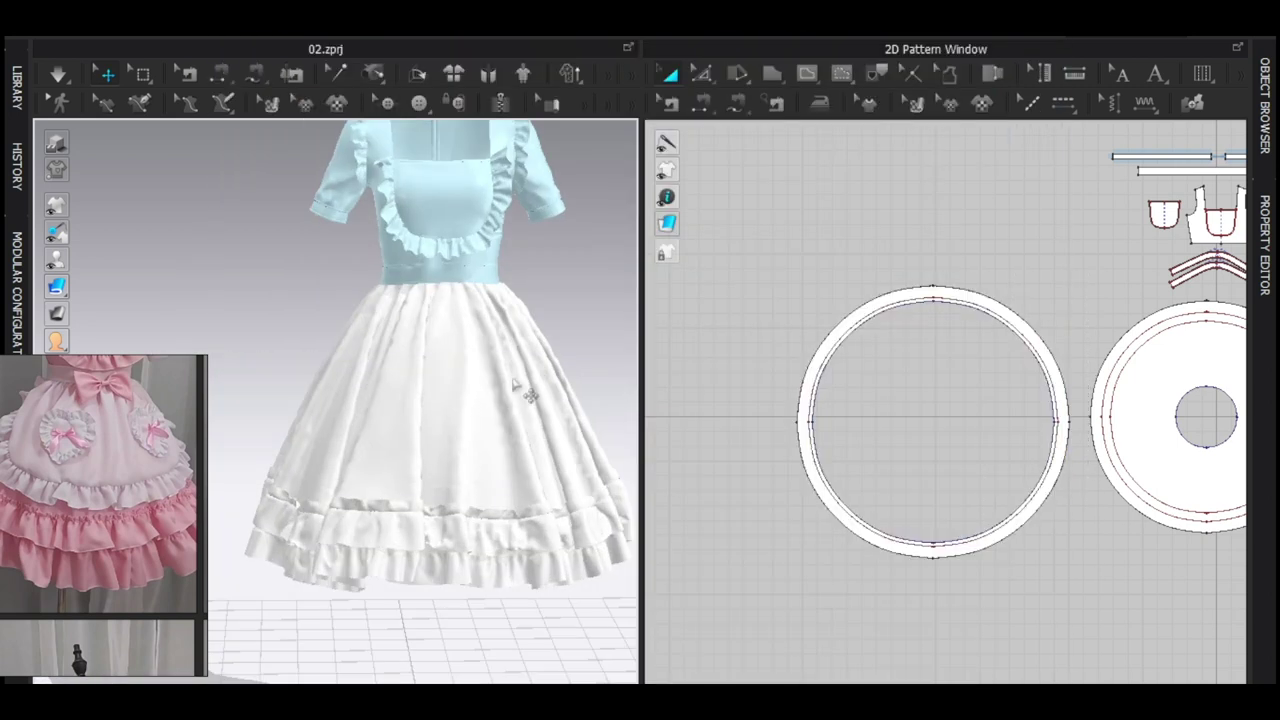
Step: Freeze all of the garment's pattern pieces
{"action": "key", "text": "ctrl+a"}
{"action": "key", "text": "Escape"}
Step: Add a point where the curved apron line meets the skirt's inner internal circle
{"action": "scroll", "coordinate": [415, 388], "scroll_direction": "up", "scroll_amount": 2}
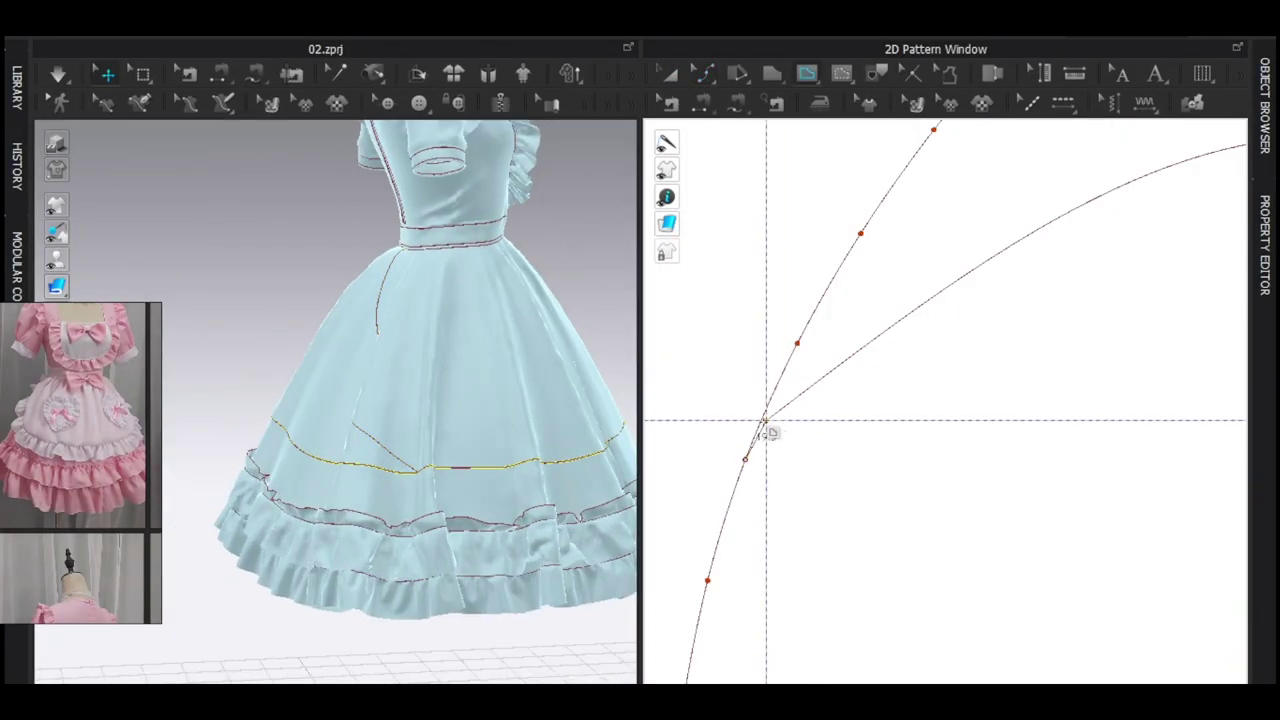
{"action": "right_click", "coordinate": [768, 425]}
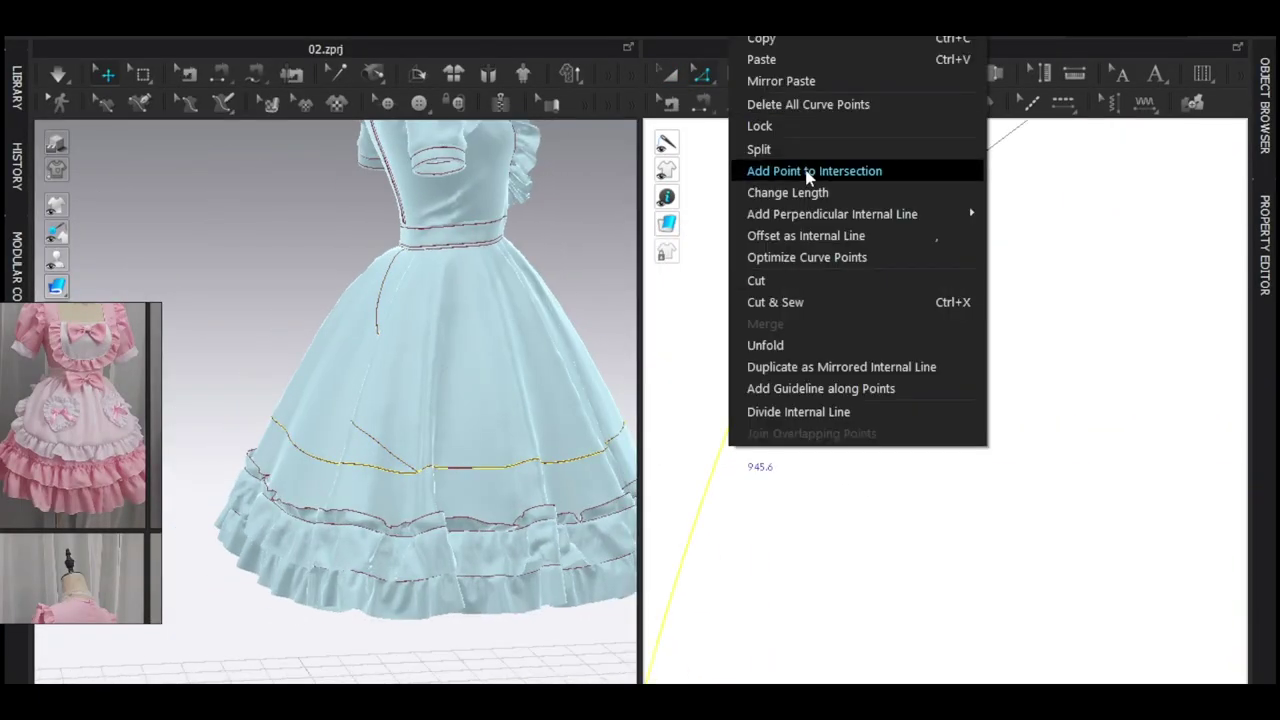
{"action": "left_click", "coordinate": [809, 174]}
{"action": "left_click", "coordinate": [790, 423]}
{"action": "scroll", "coordinate": [1018, 295], "scroll_direction": "down", "scroll_amount": 5}
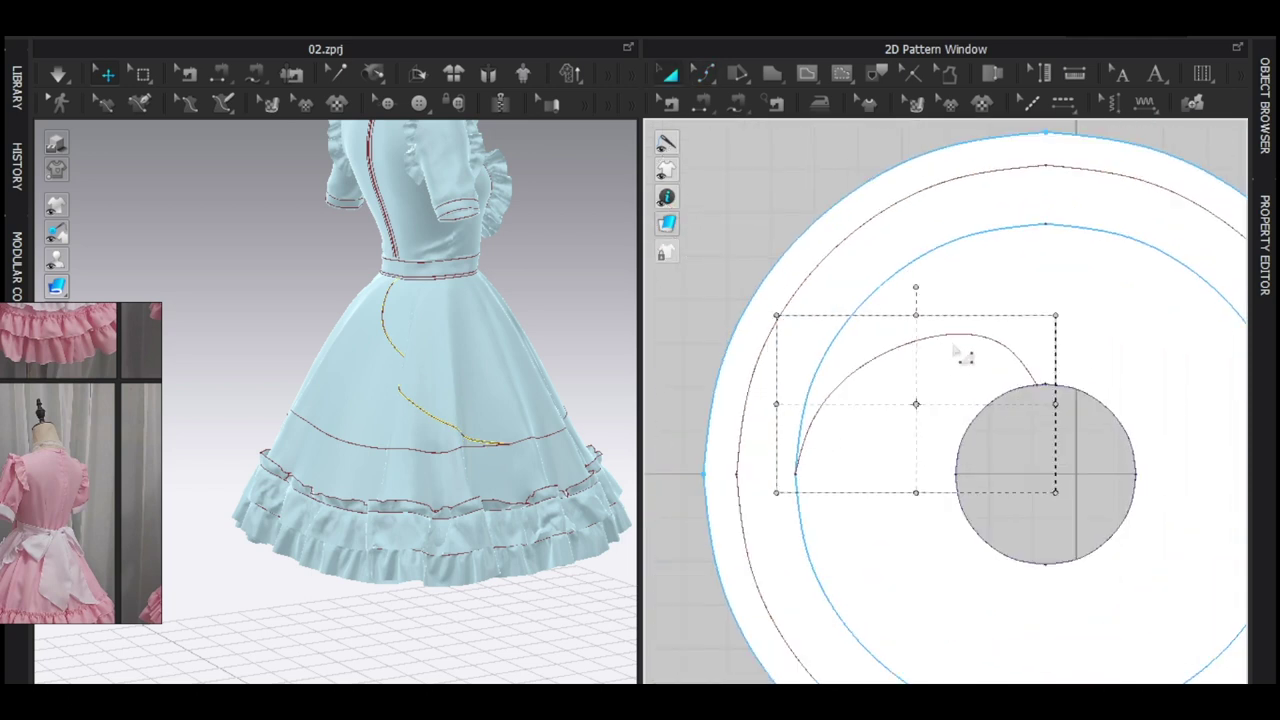
{"action": "scroll", "coordinate": [972, 348], "scroll_direction": "down", "scroll_amount": 3}
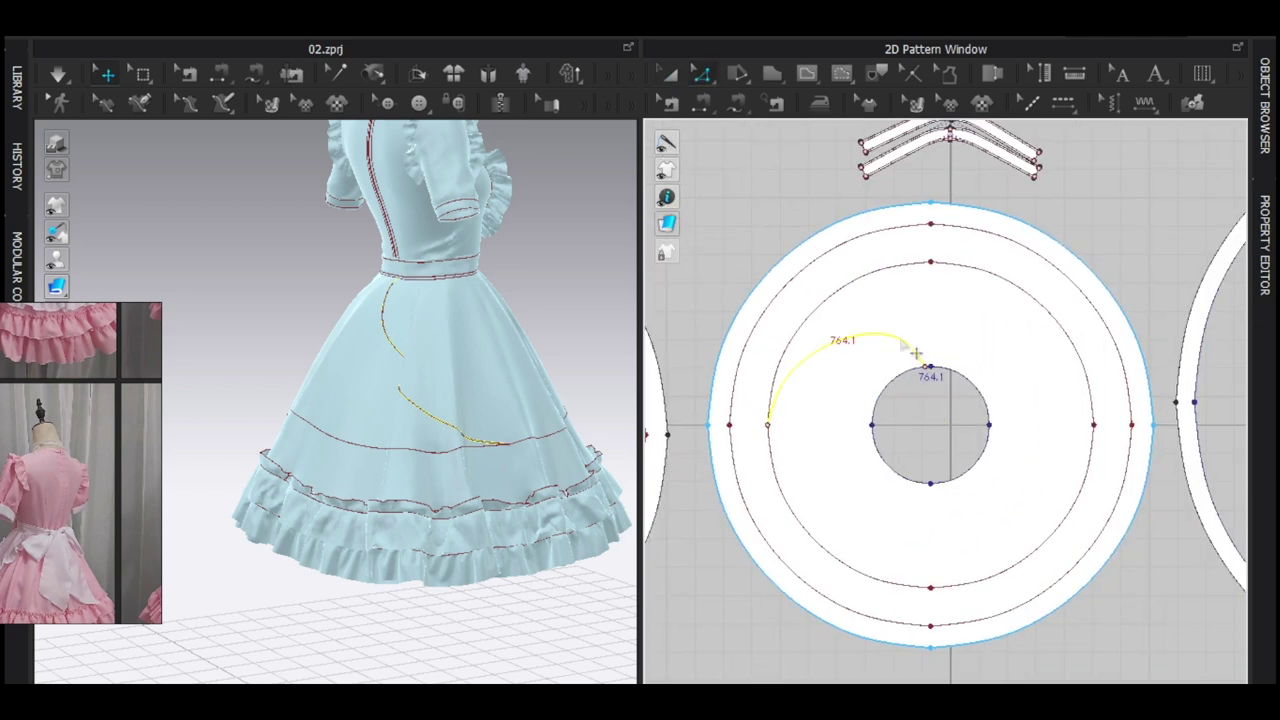
Step: Mirror the curved apron line onto the opposite side of the skirt pattern, leaving a gap between the two curves at the waist
{"action": "right_click", "coordinate": [915, 352]}
{"action": "left_click", "coordinate": [960, 81]}
{"action": "scroll", "coordinate": [1020, 350], "scroll_direction": "up", "scroll_amount": 3}
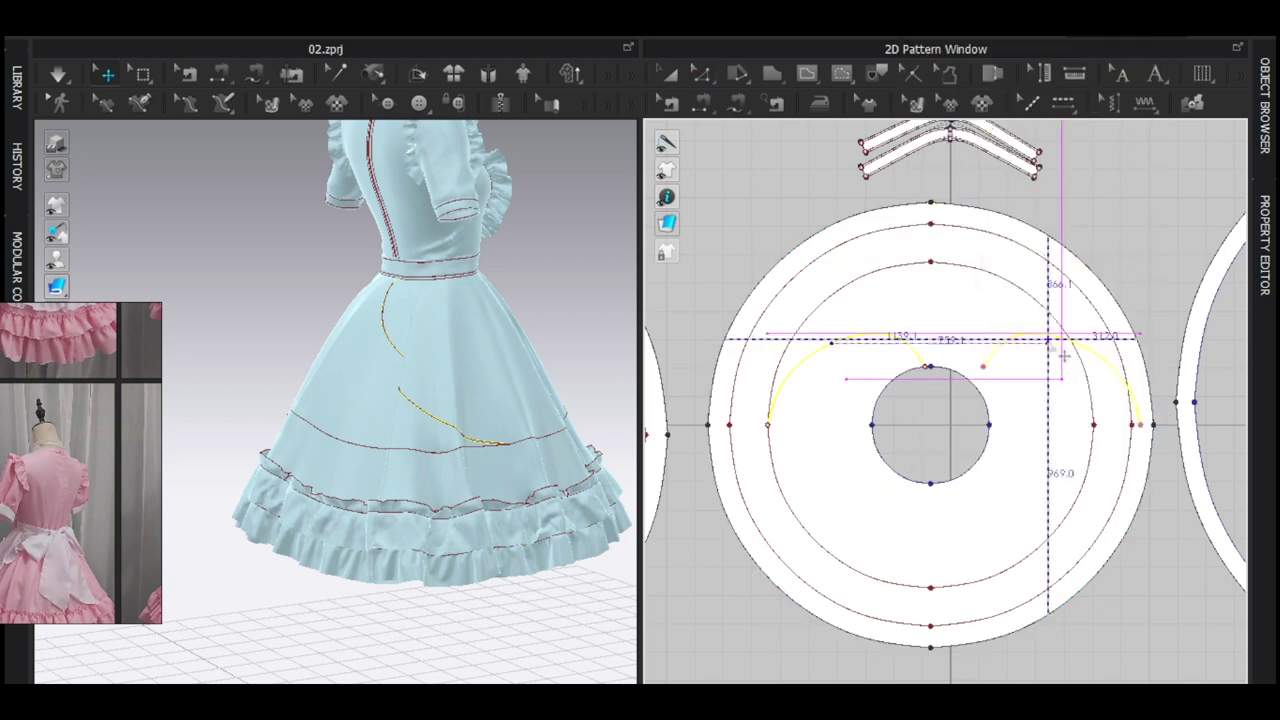
{"action": "scroll", "coordinate": [1020, 350], "scroll_direction": "up", "scroll_amount": 3}
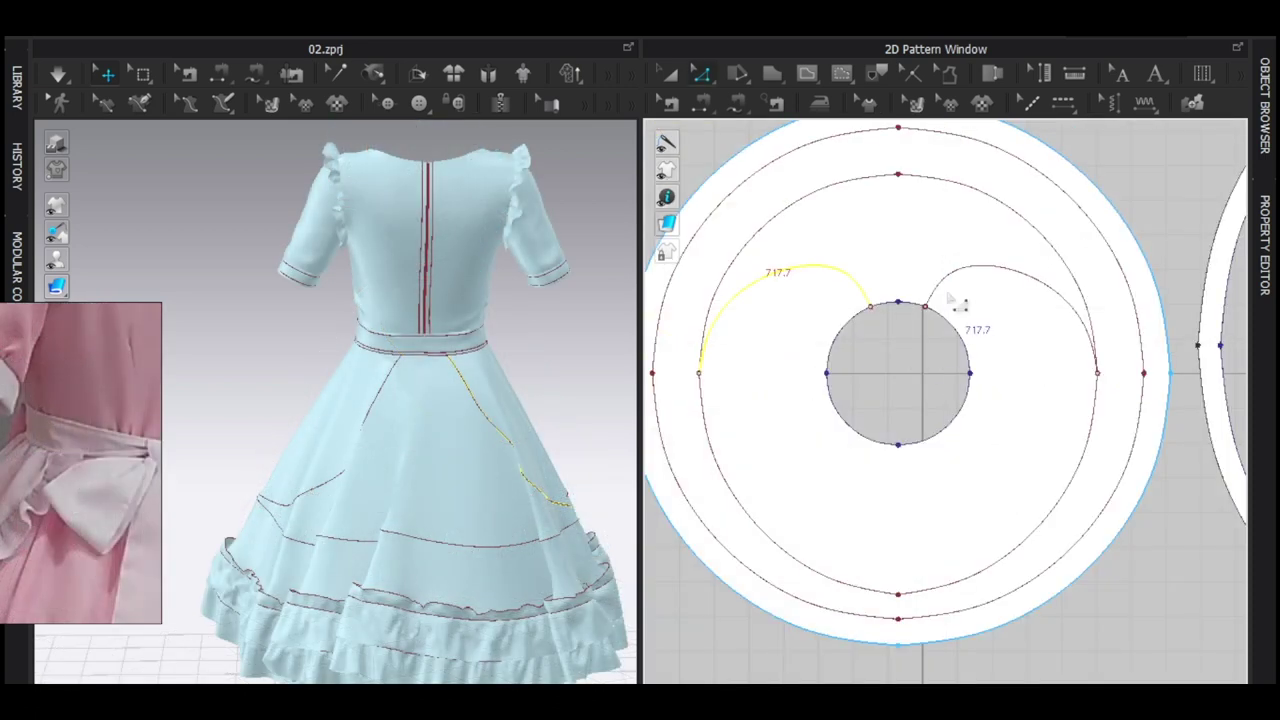
Step: Duplicate the circular skirt pattern with its internal lines and place the copy directly below the original
{"action": "scroll", "coordinate": [1018, 405], "scroll_direction": "down", "scroll_amount": 3}
{"action": "left_click", "coordinate": [1018, 405]}
{"action": "scroll", "coordinate": [929, 484], "scroll_direction": "down", "scroll_amount": 2}
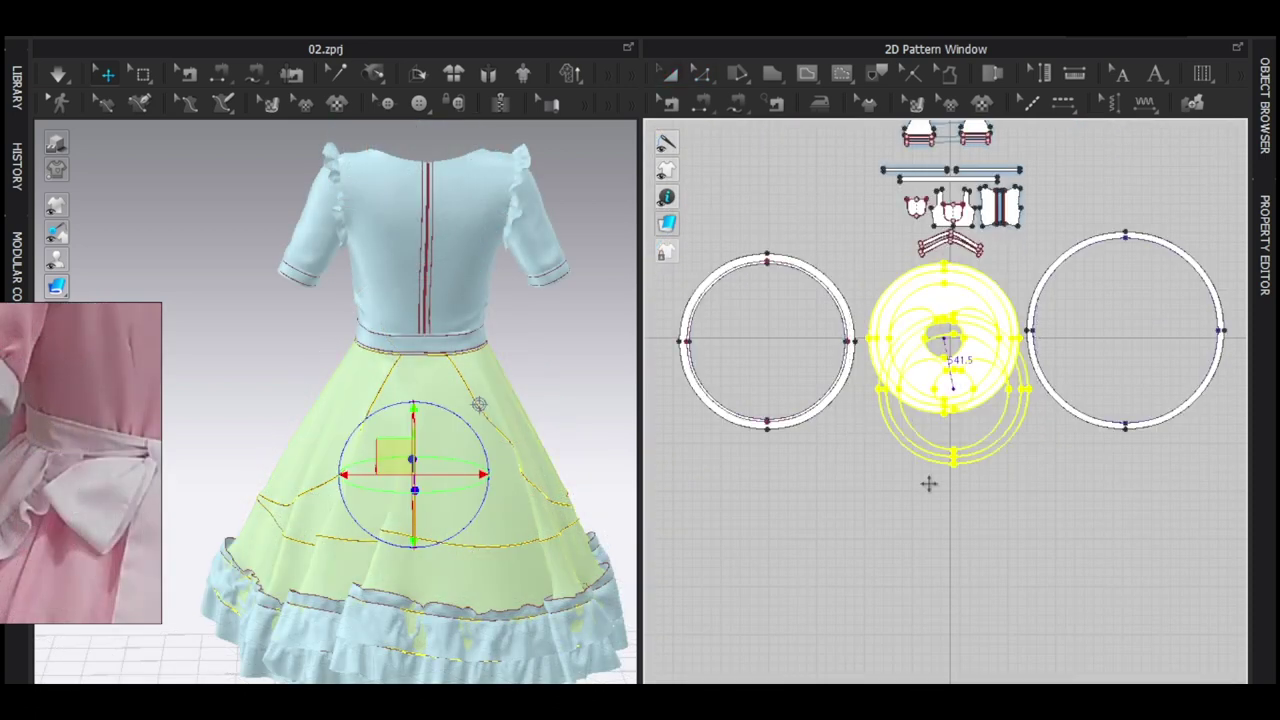
{"action": "left_click", "coordinate": [929, 484]}
{"action": "right_click", "coordinate": [975, 535]}
{"action": "left_click", "coordinate": [829, 346]}
{"action": "scroll", "coordinate": [984, 494], "scroll_direction": "up", "scroll_amount": 3}
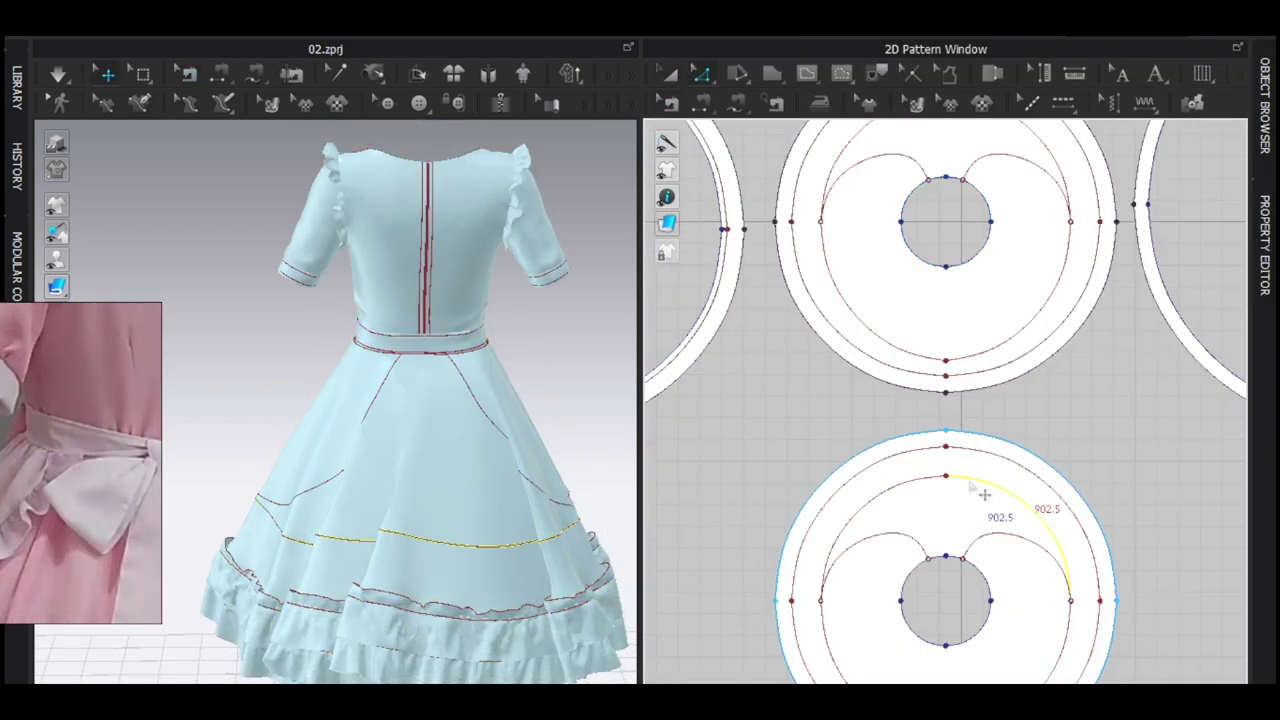
Step: Cut the duplicated skirt down to the apron outline and sew the apron's inner waist edge to the skirt's waist circle
{"action": "middle_click_drag", "start_coordinate": [984, 494], "coordinate": [952, 362]}
{"action": "left_click", "coordinate": [1072, 452]}
{"action": "scroll", "coordinate": [1072, 452], "scroll_direction": "down", "scroll_amount": 5}
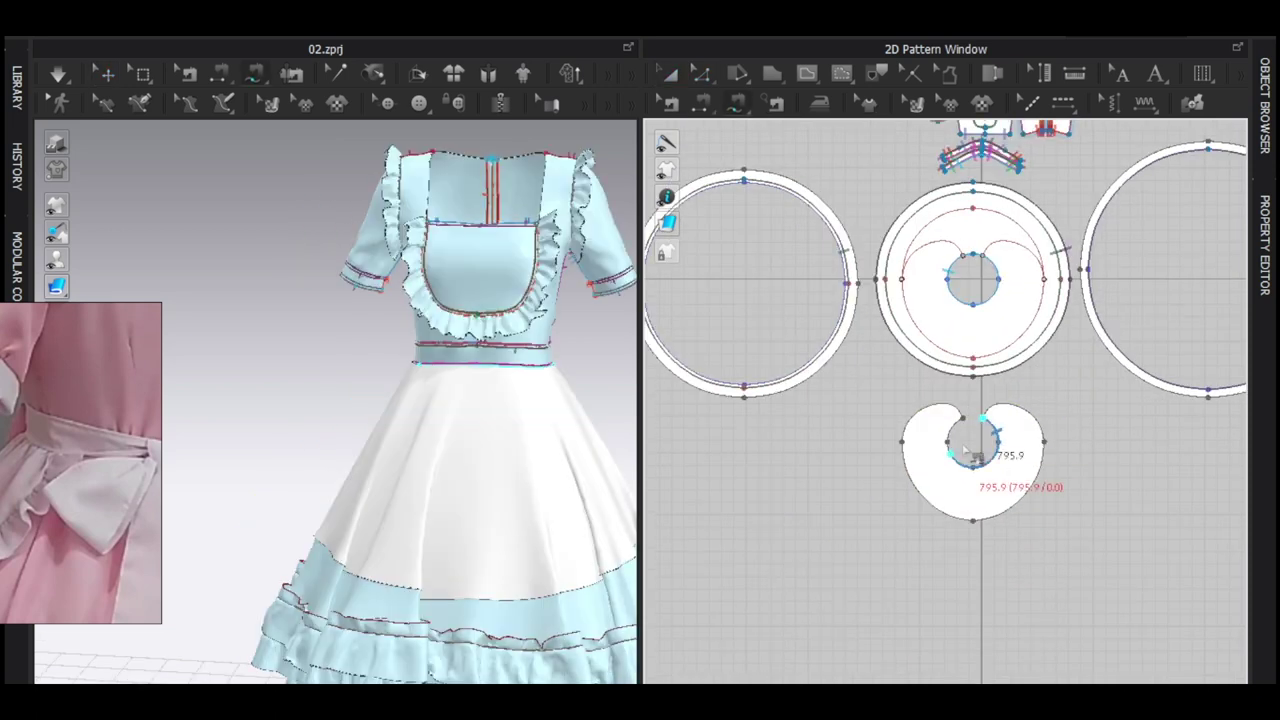
{"action": "scroll", "coordinate": [843, 410], "scroll_direction": "up", "scroll_amount": 6}
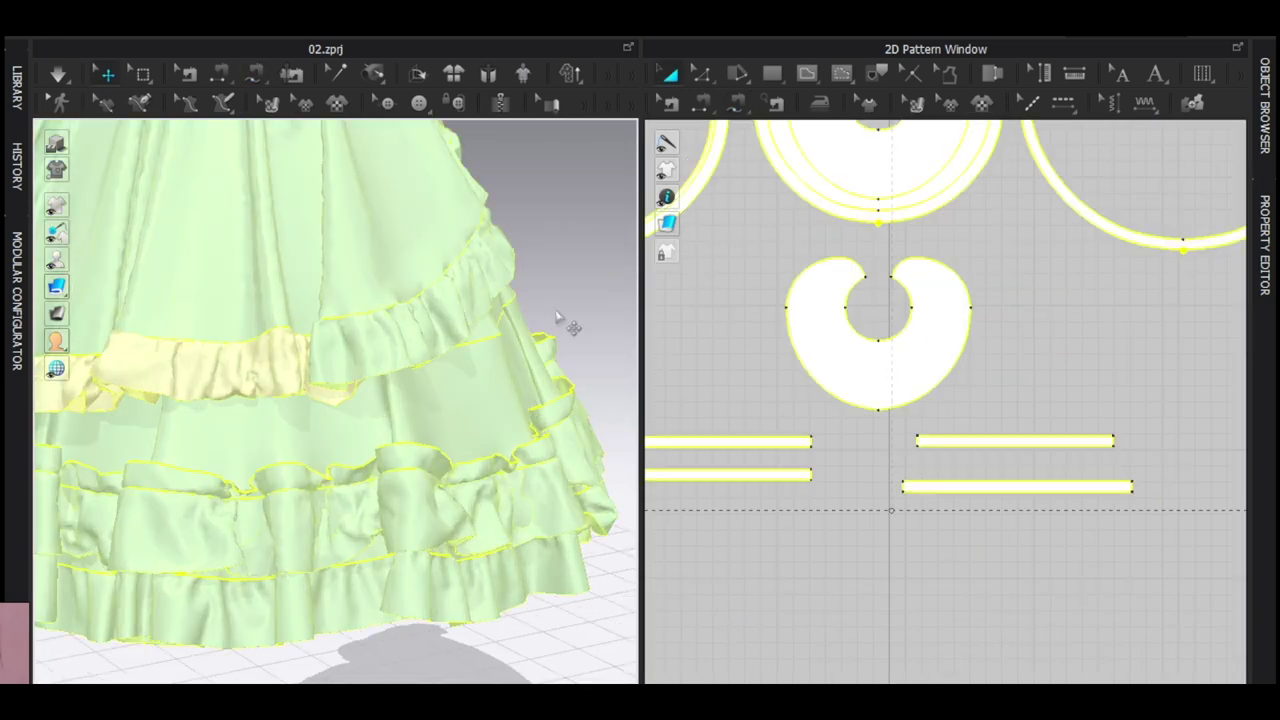
Step: Unfreeze the two ruffle strips on the apron's hem while the rest of the garment stays frozen
{"action": "left_click", "coordinate": [540, 328], "text": "shift"}
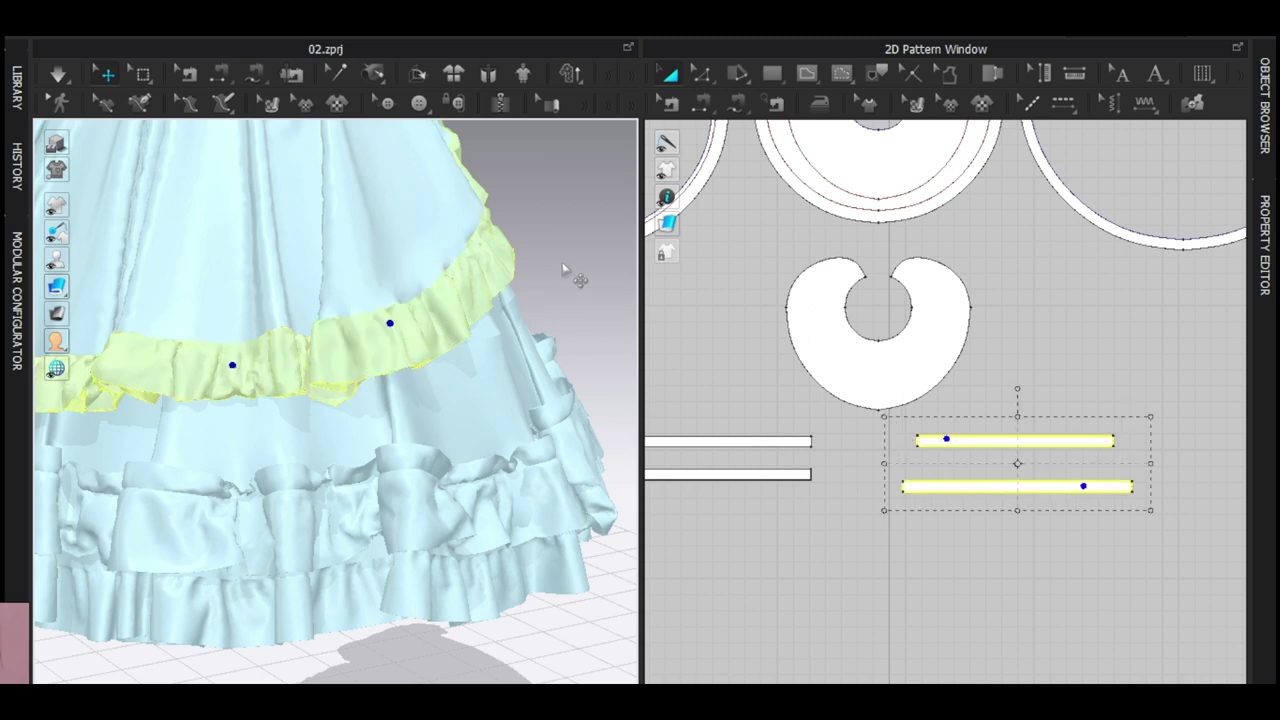
{"action": "left_click", "coordinate": [718, 447]}
{"action": "scroll", "coordinate": [954, 489], "scroll_direction": "up", "scroll_amount": 3}
{"action": "scroll", "coordinate": [846, 463], "scroll_direction": "down", "scroll_amount": 1}
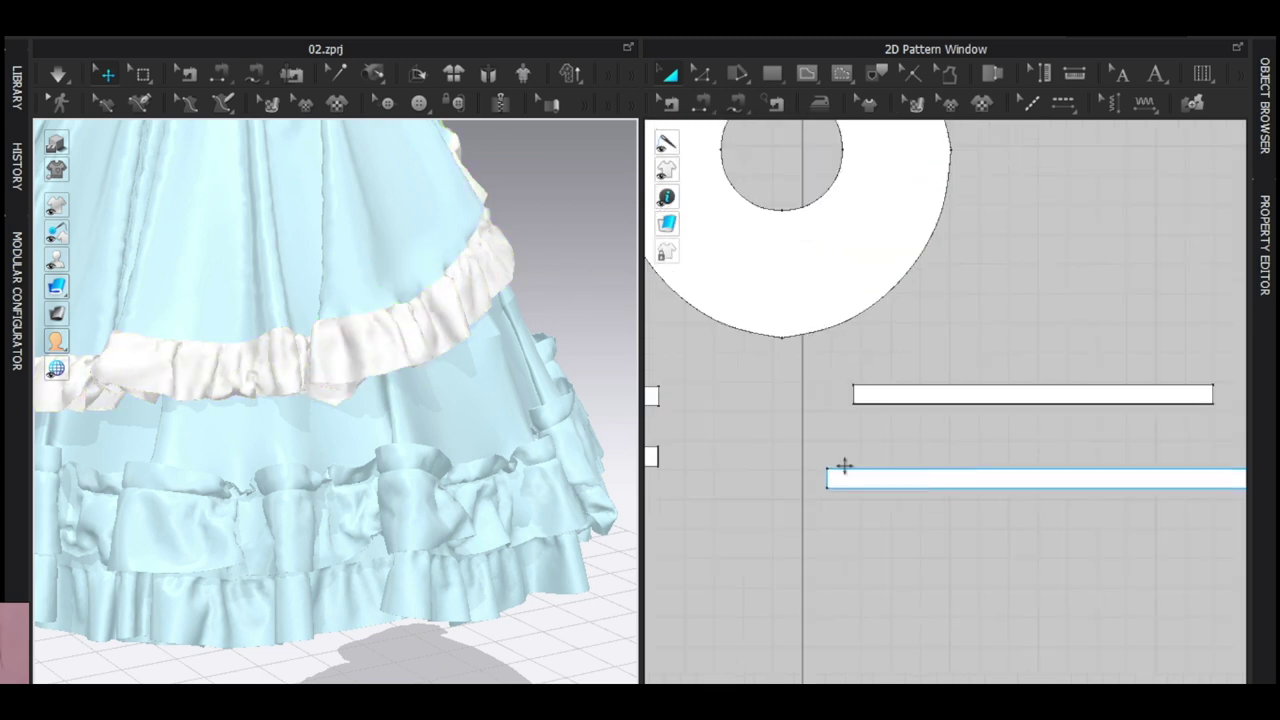
Step: Unfreeze the apron and check it together with its hem ruffle from the side and the front
{"action": "left_click", "coordinate": [290, 386]}
{"action": "left_click", "coordinate": [832, 480], "text": "shift"}
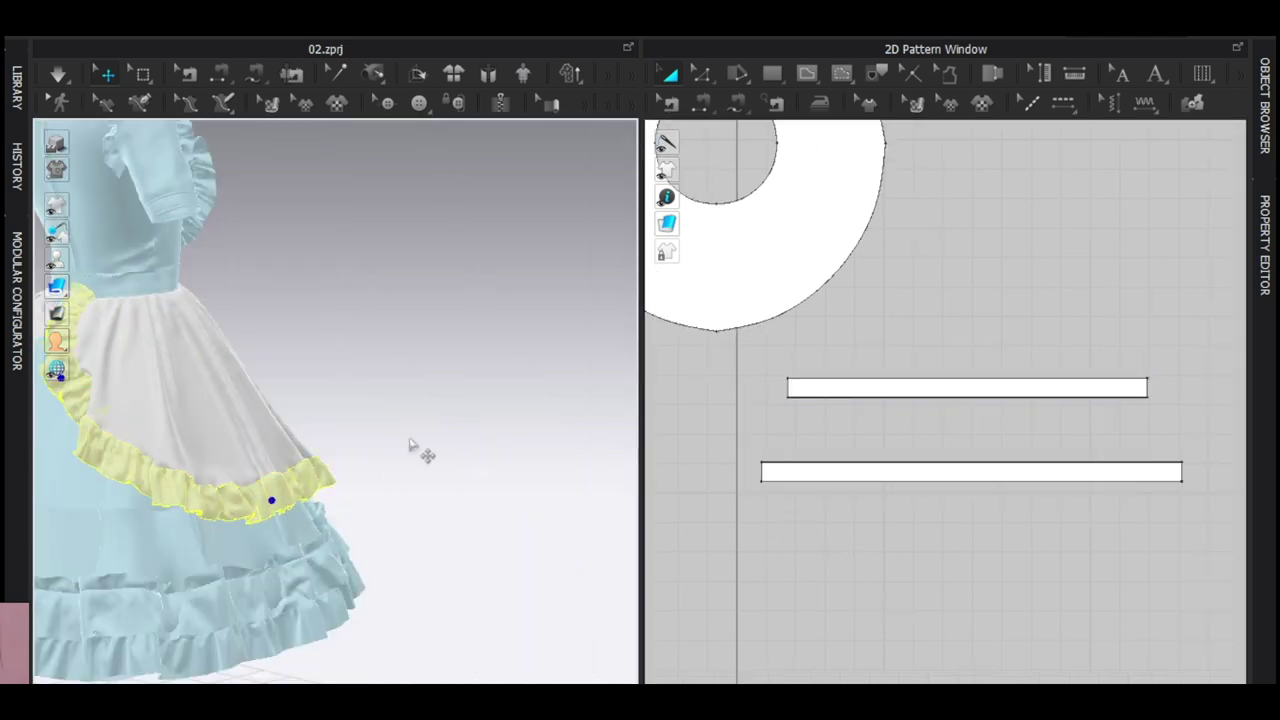
{"action": "scroll", "coordinate": [405, 500], "scroll_direction": "down", "scroll_amount": 5}
{"action": "right_click_drag", "start_coordinate": [400, 563], "coordinate": [423, 523]}
{"action": "scroll", "coordinate": [291, 544], "scroll_direction": "up", "scroll_amount": 3}
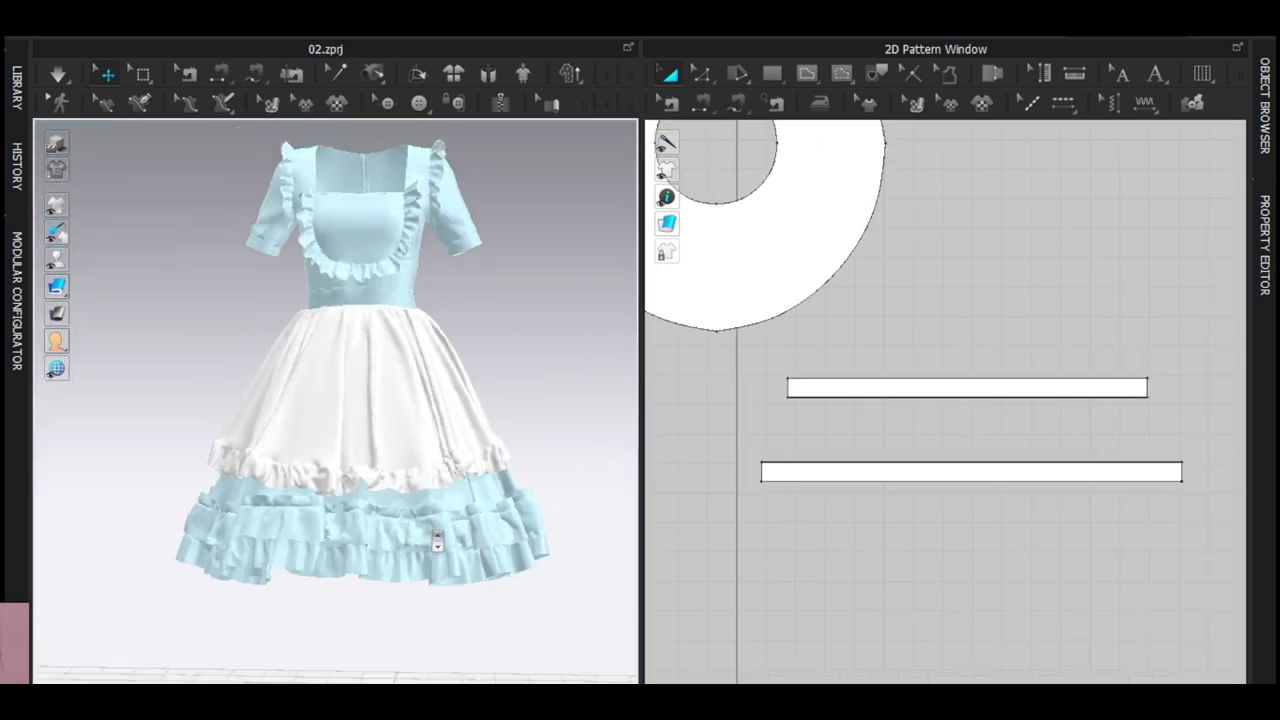
{"action": "scroll", "coordinate": [423, 523], "scroll_direction": "down", "scroll_amount": 2}
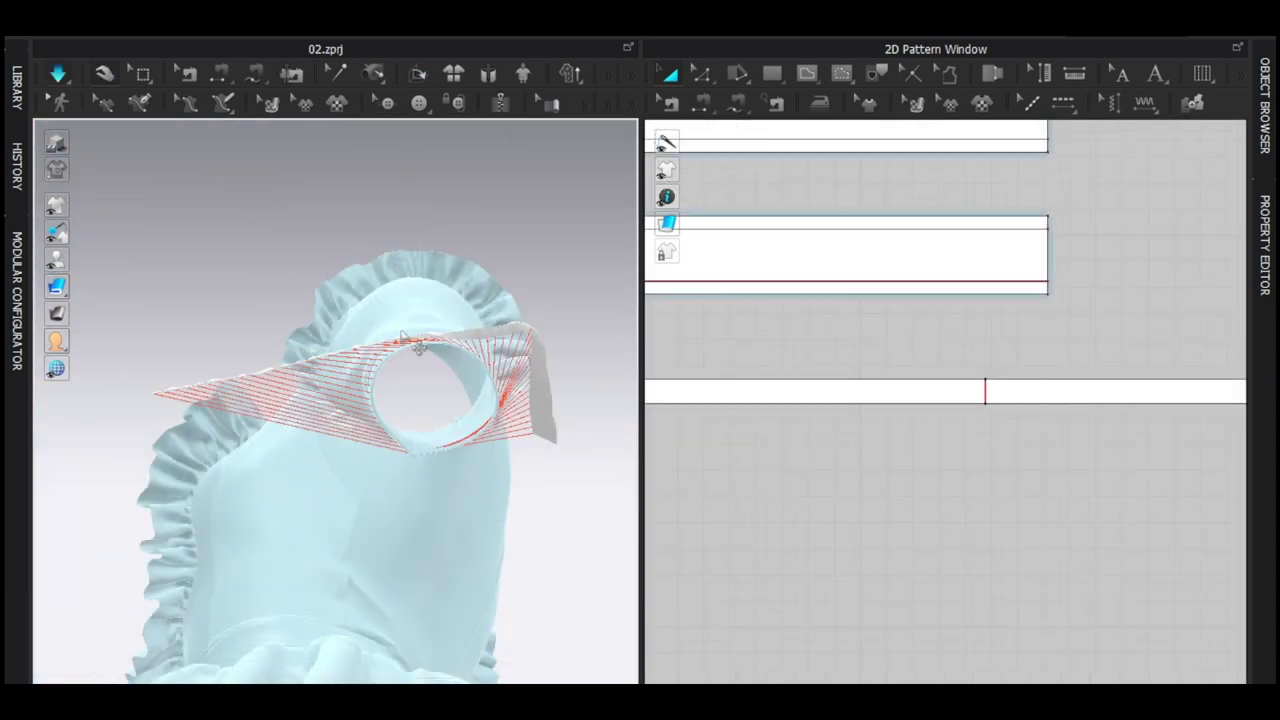